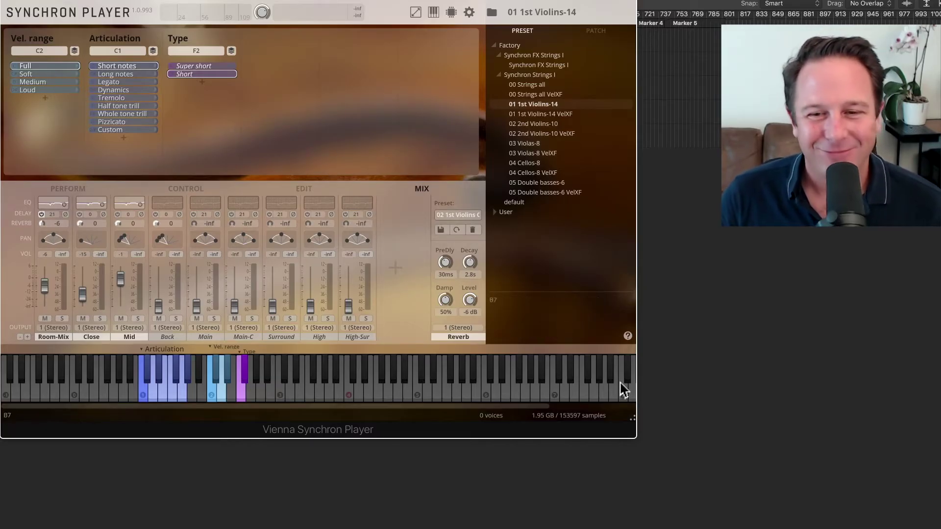
# Step: Enlarge the player window and set the interface scale to 125% after trying 75% and 200%
pyautogui.moveTo(633, 417); pyautogui.dragTo(735, 431)
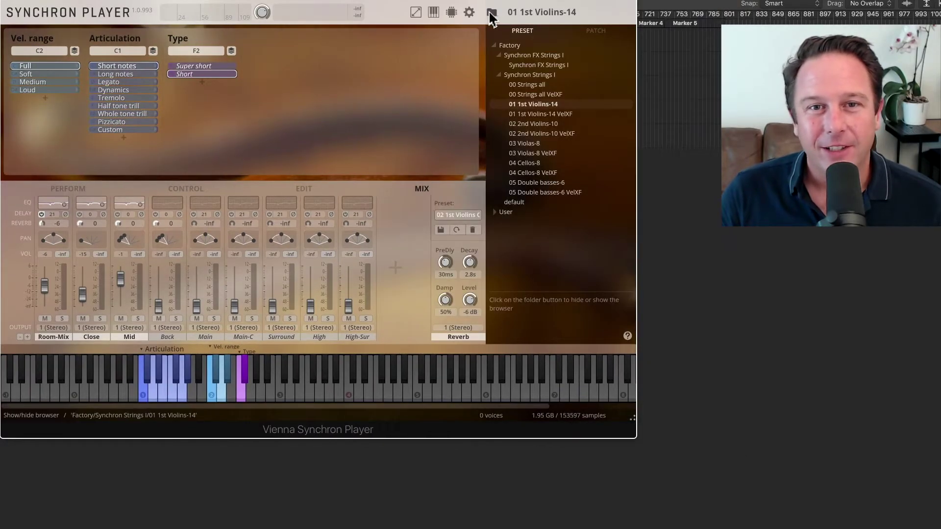
pyautogui.click(416, 15)
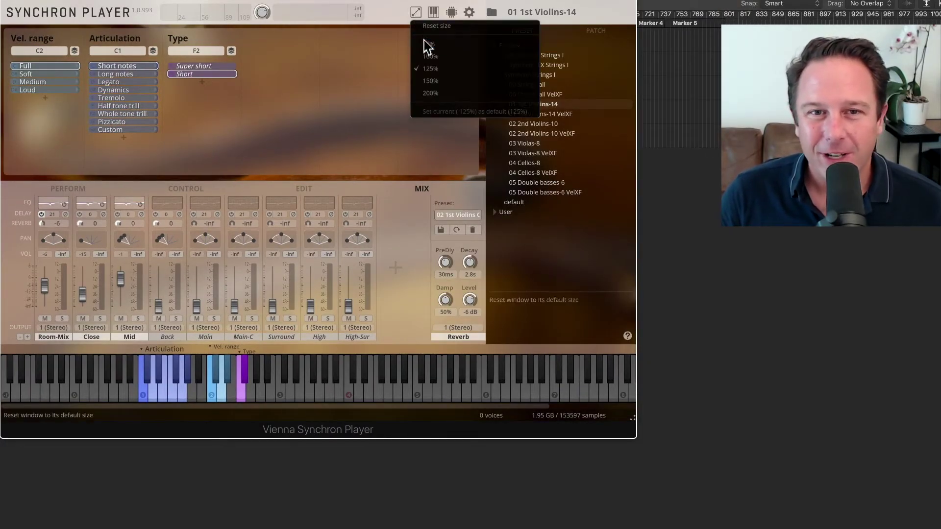
pyautogui.click(426, 45)
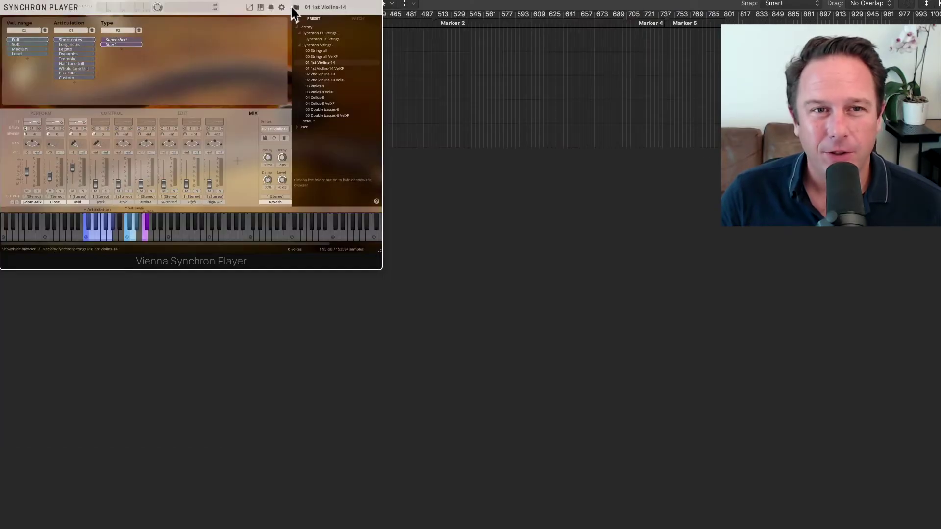
pyautogui.click(250, 9)
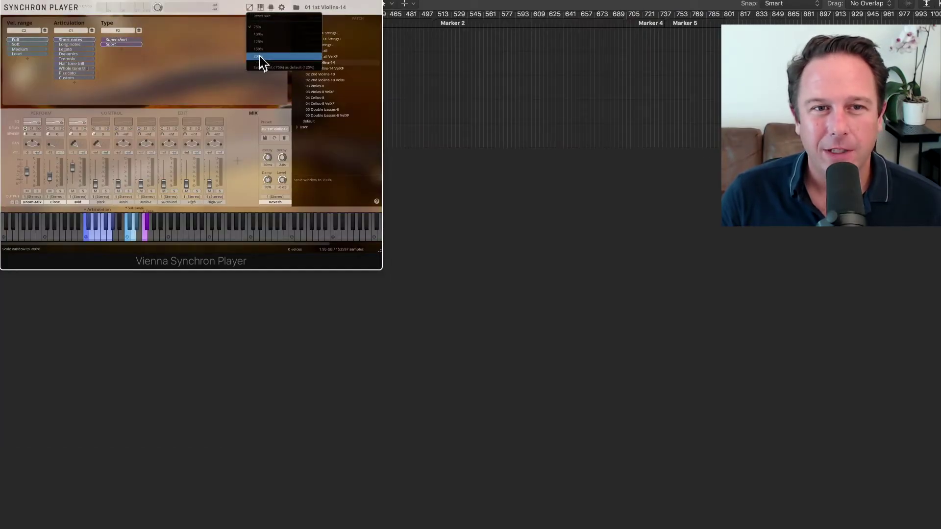
pyautogui.press('Return')
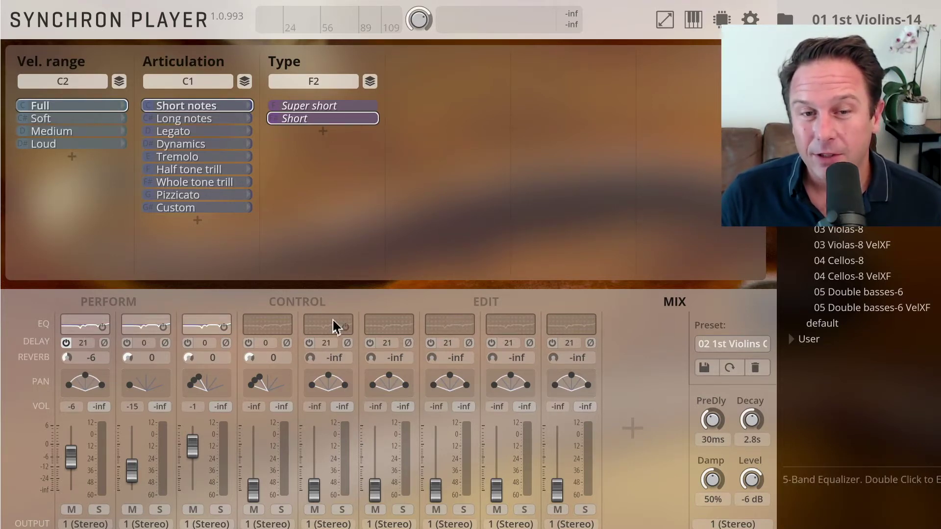
pyautogui.click(666, 20)
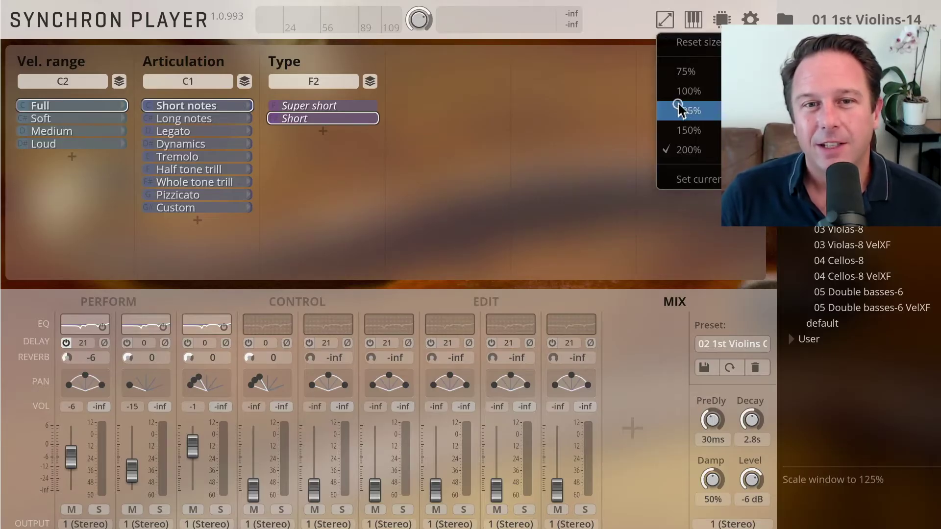
pyautogui.click(689, 111)
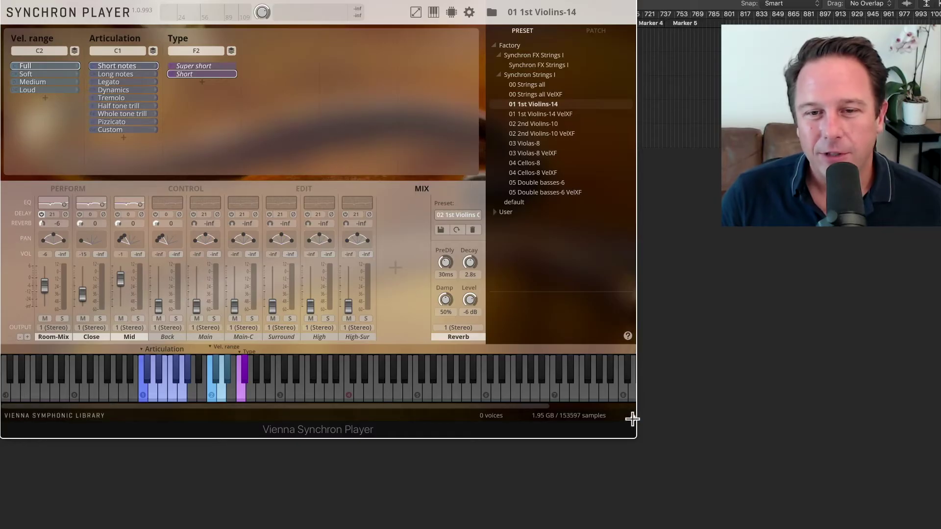
pyautogui.moveTo(633, 420); pyautogui.dragTo(938, 526)
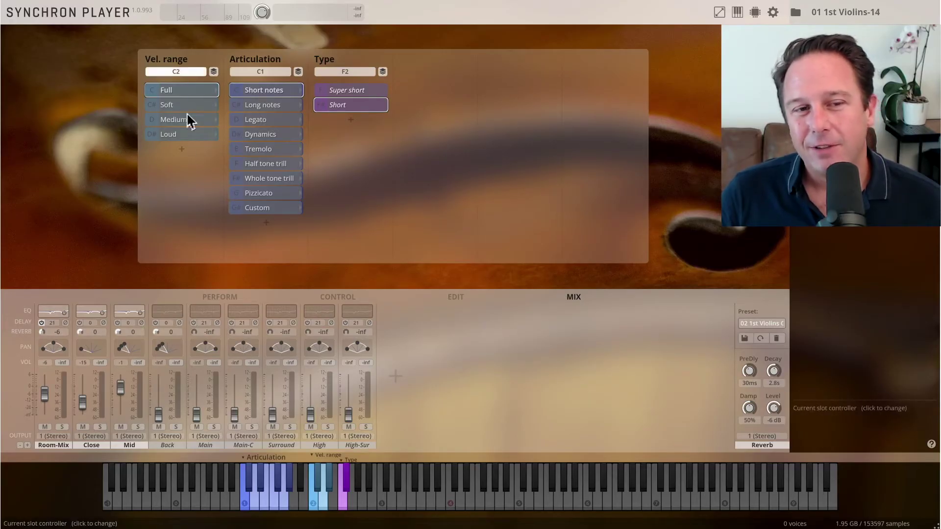
# Step: Browse the Short notes, Long notes, Legato and Dynamics articulations, choosing XF vib regular on Long notes
pyautogui.click(264, 106)
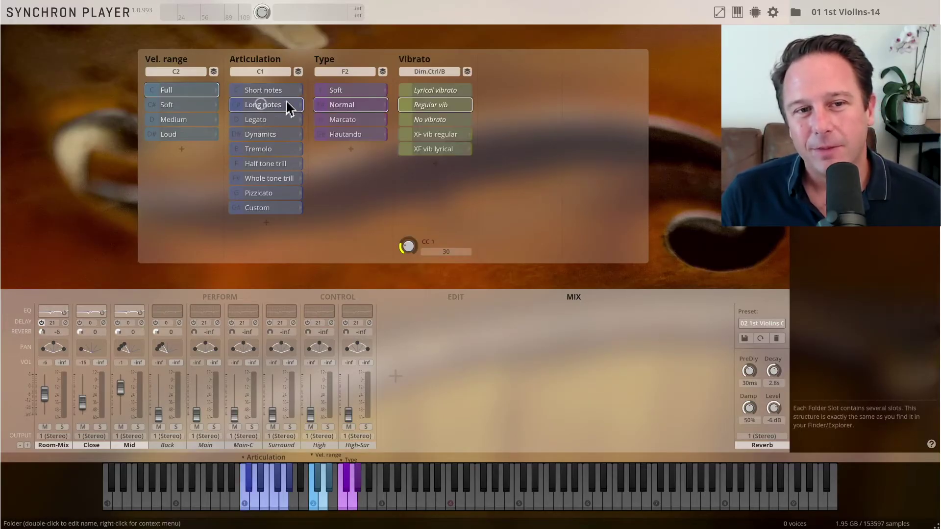
pyautogui.click(263, 91)
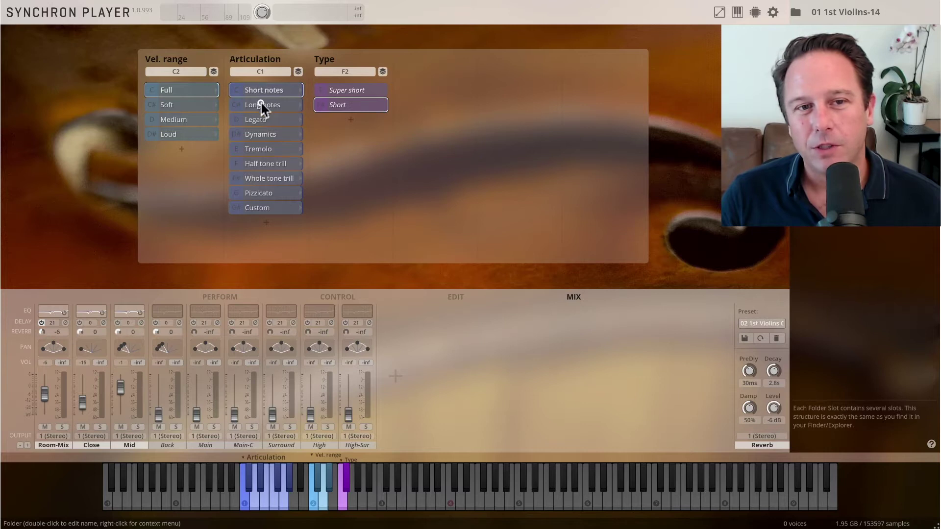
pyautogui.click(263, 105)
pyautogui.click(264, 120)
pyautogui.click(264, 134)
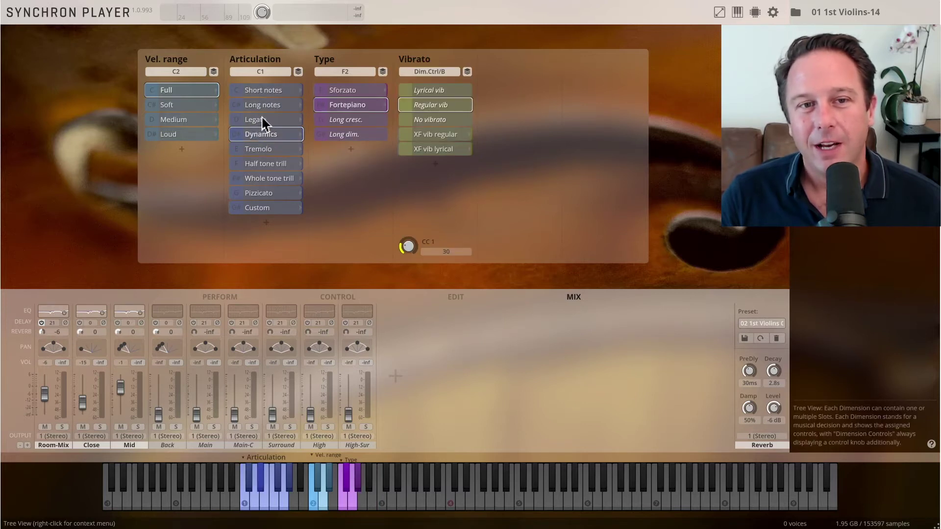
pyautogui.click(260, 90)
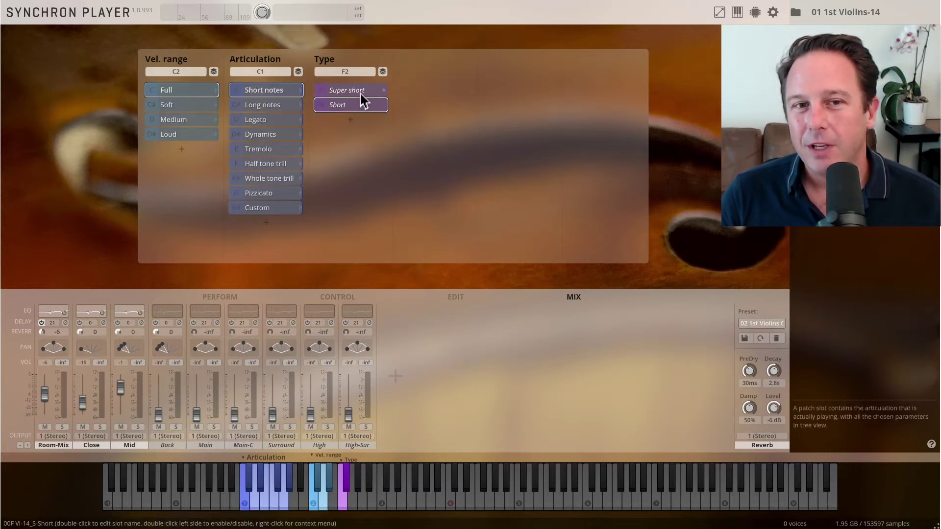
pyautogui.click(266, 105)
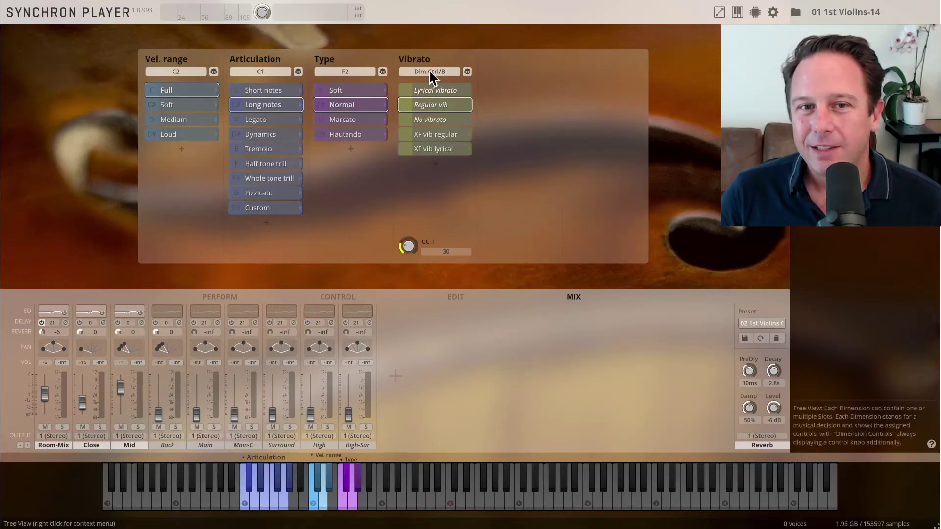
pyautogui.click(435, 136)
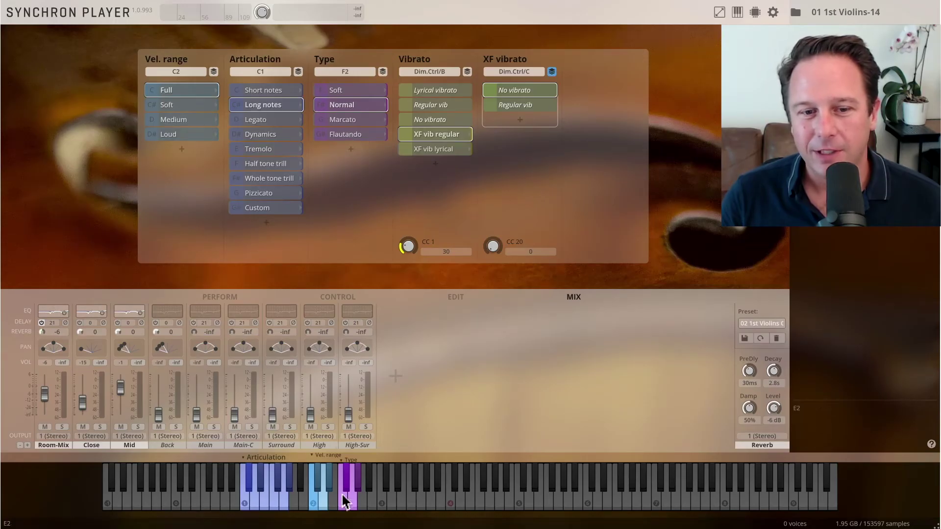
pyautogui.click(248, 91)
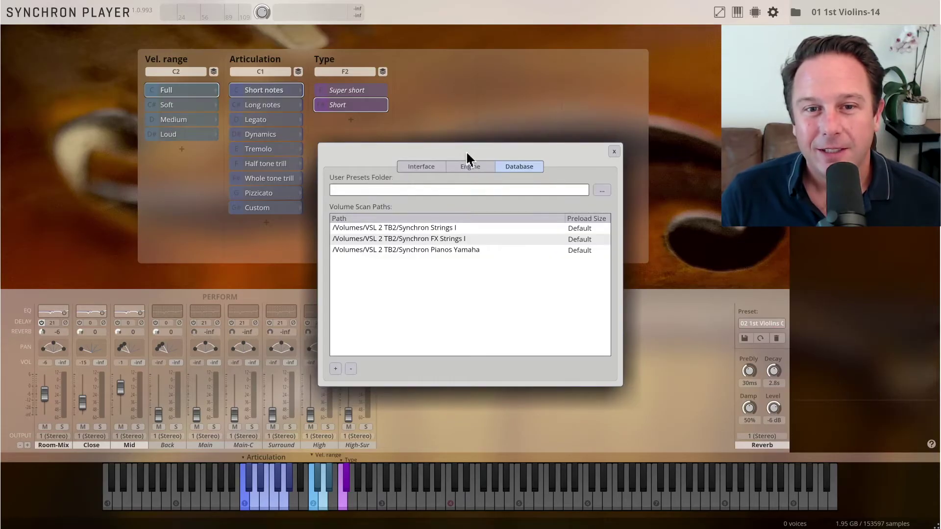
# Step: Check the Engine settings page, then close the settings dialog
pyautogui.click(470, 169)
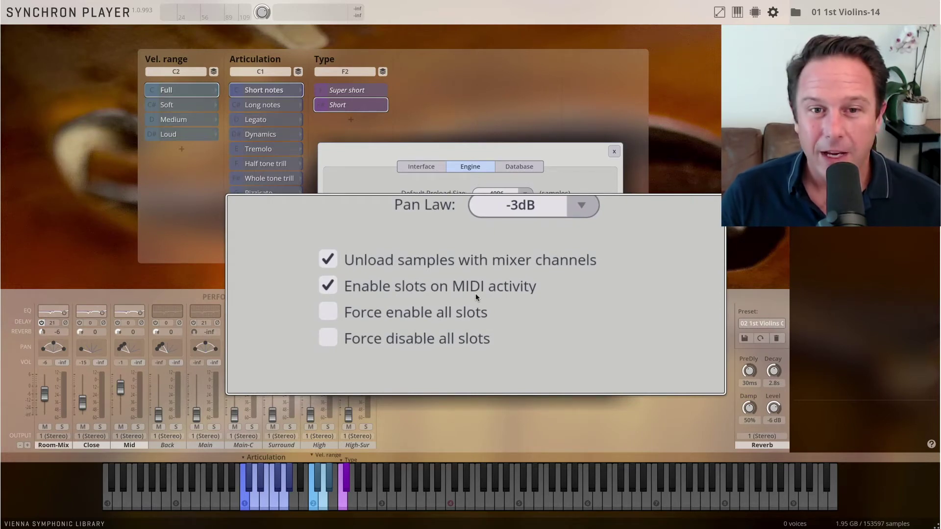
pyautogui.click(615, 152)
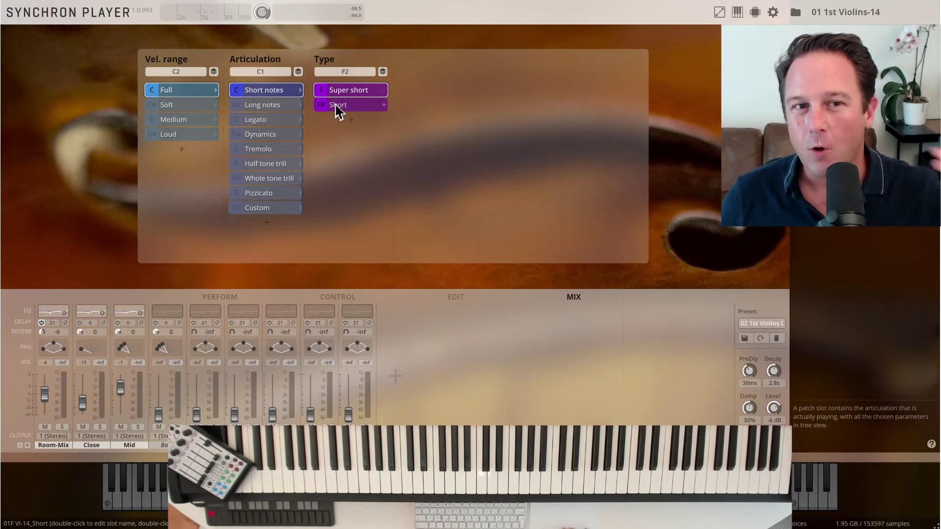
# Step: Select Long notes in the 1st Violins Articulation column
pyautogui.click(258, 109)
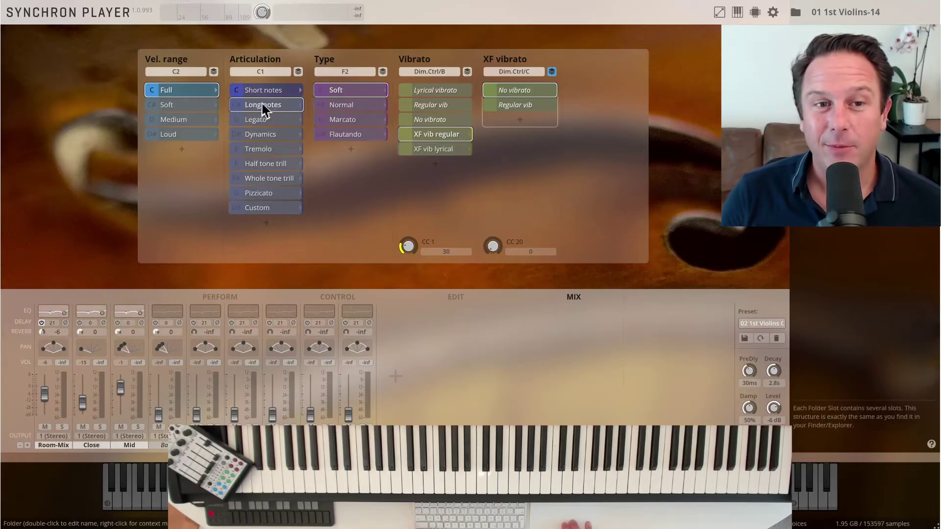
# Step: Give Long notes Lyrical vibrato, then go back to Short notes with the Short type selected
pyautogui.click(249, 93)
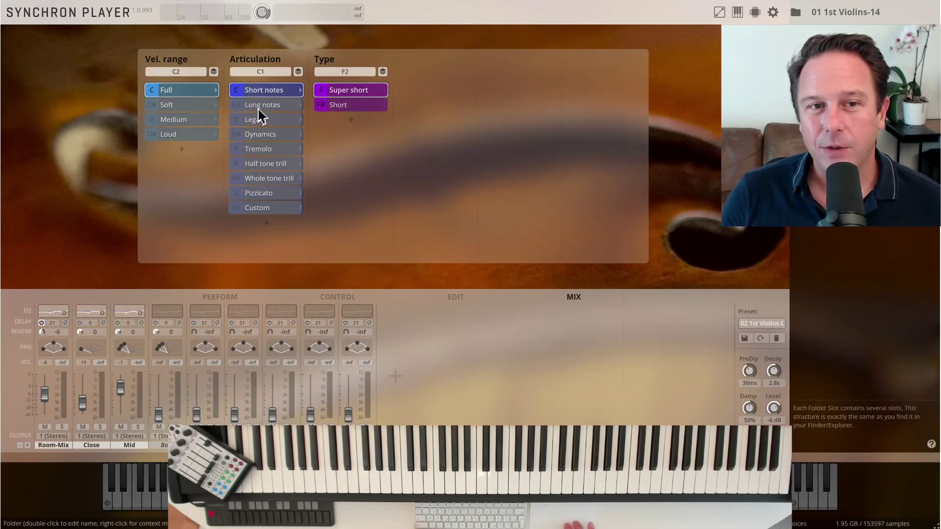
pyautogui.click(258, 107)
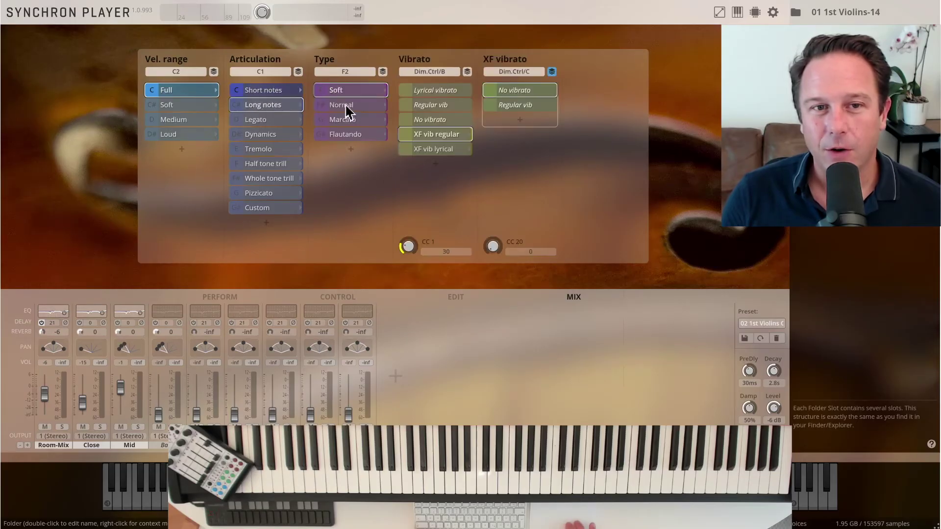
pyautogui.click(434, 91)
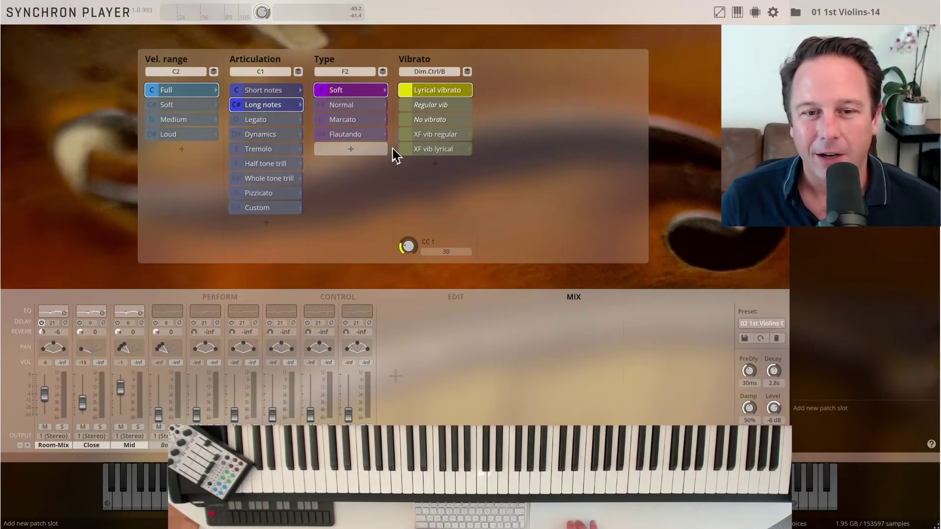
pyautogui.click(265, 91)
pyautogui.click(343, 106)
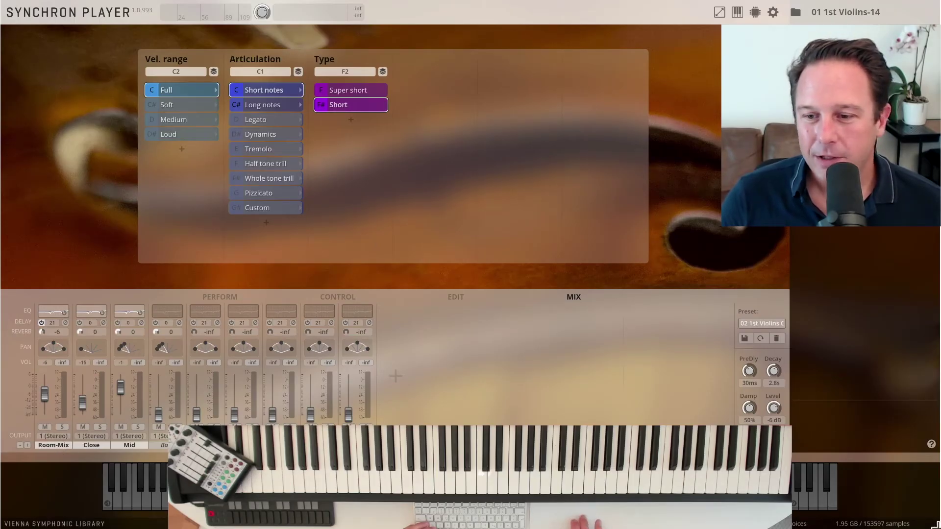
# Step: Make the player window smaller and bring the Close channel fader to -11.8 dB
pyautogui.moveTo(844, 502); pyautogui.dragTo(861, 528)
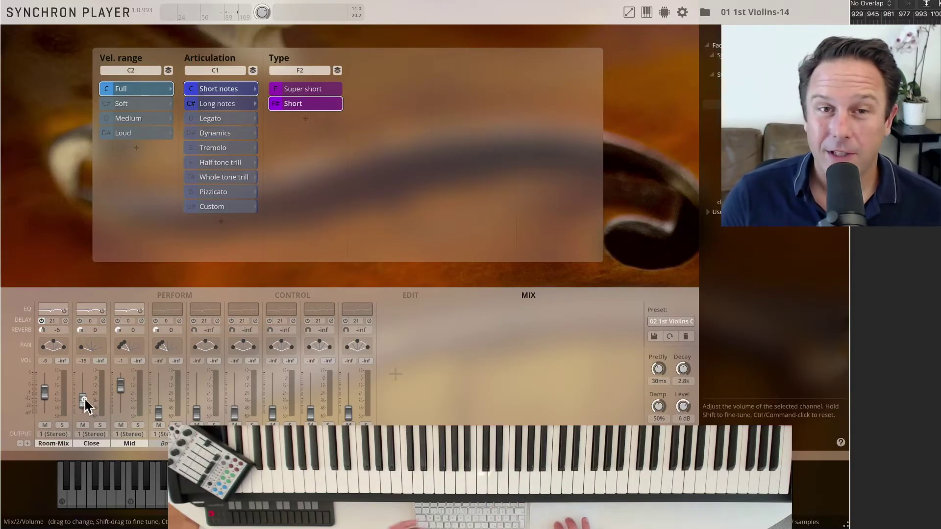
pyautogui.moveTo(85, 400); pyautogui.dragTo(85, 396)
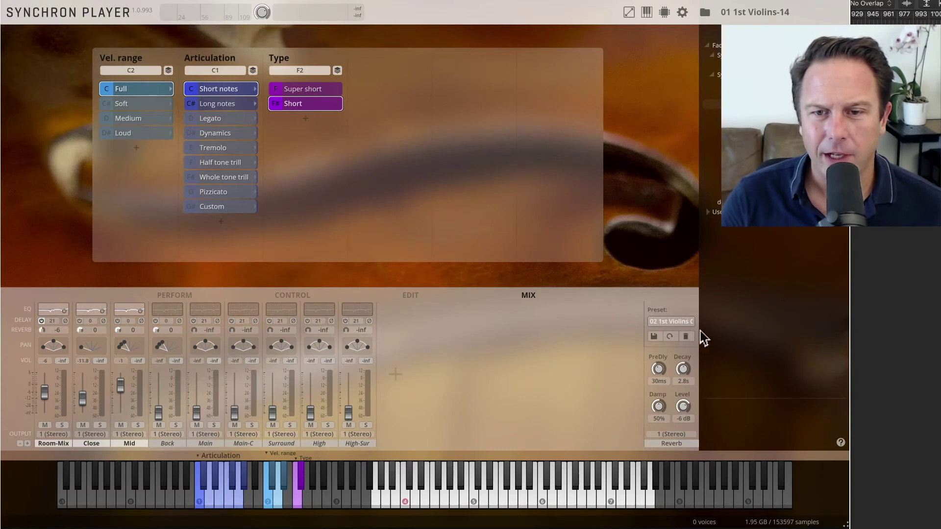
# Step: Load '01 1st Violins Close Decca Tree' from the 01 Decca Tree Multi Mic Presets
pyautogui.click(674, 323)
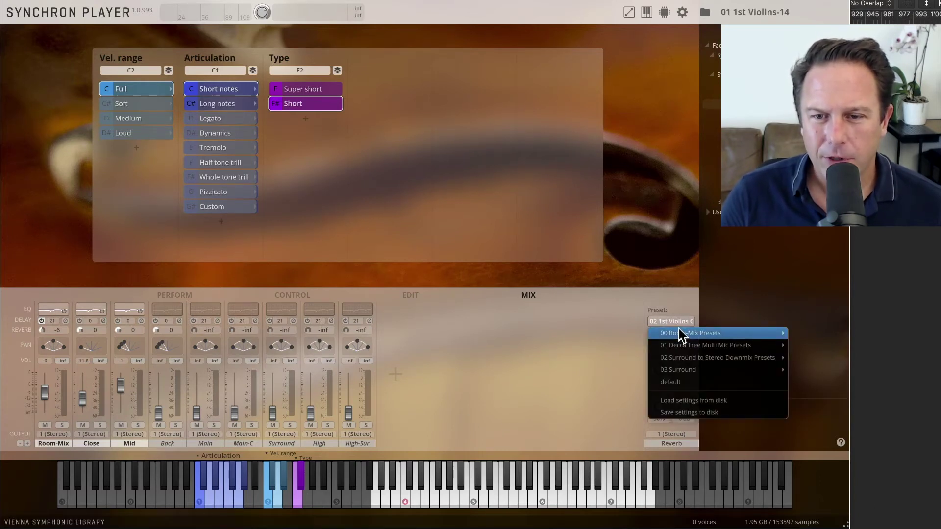
pyautogui.moveTo(681, 335)
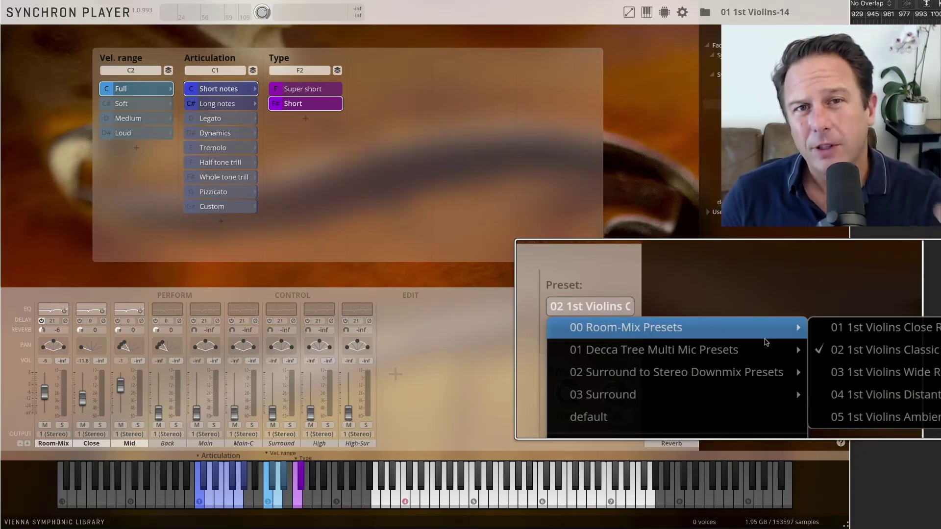
pyautogui.moveTo(743, 349)
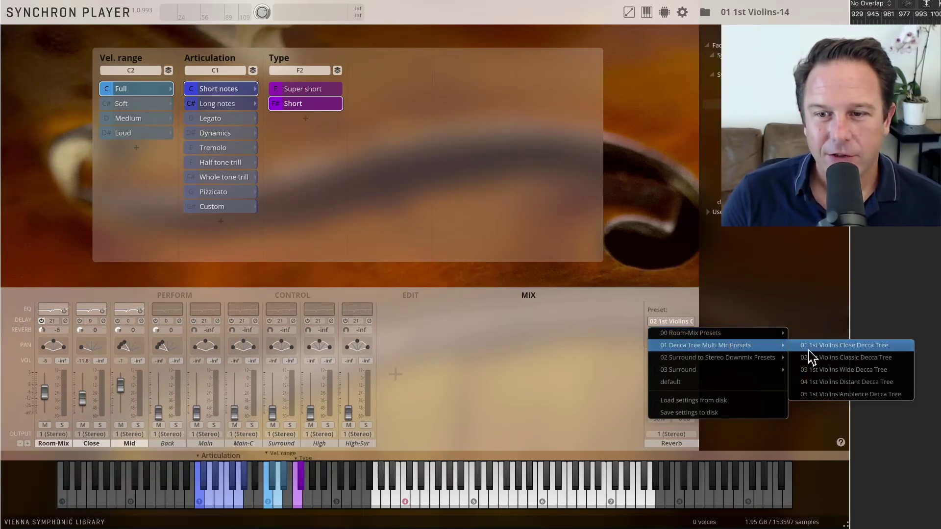
pyautogui.click(828, 349)
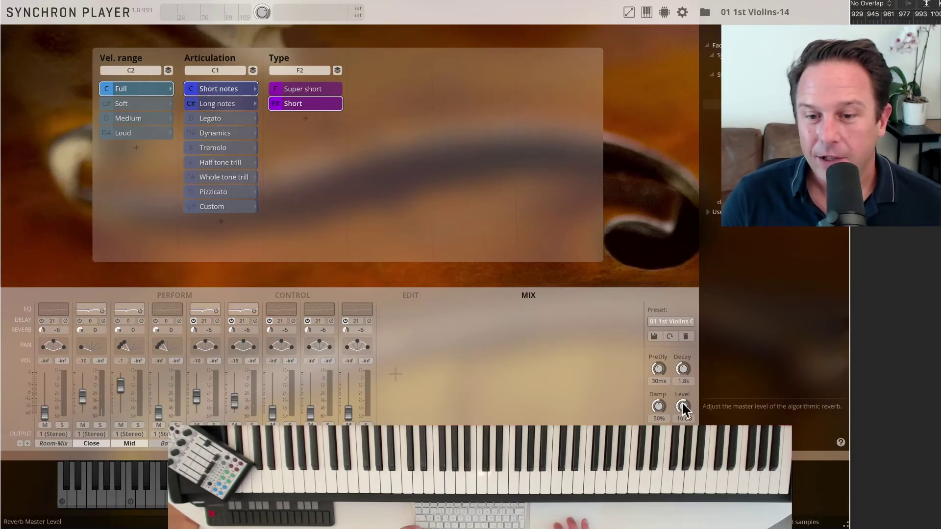
# Step: Turn the reverb section's master Level knob to -8.5 dB
pyautogui.scroll(-3, 684, 408)
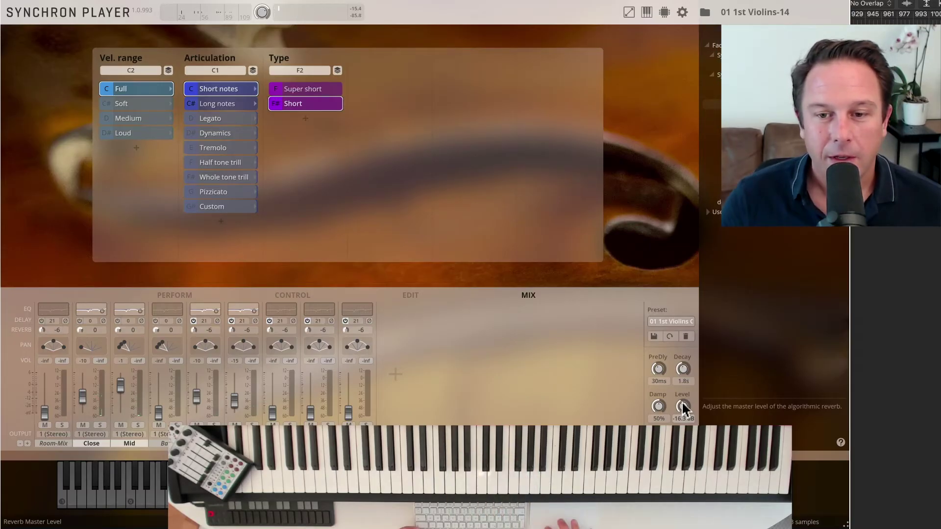
pyautogui.moveTo(684, 408); pyautogui.dragTo(681, 393)
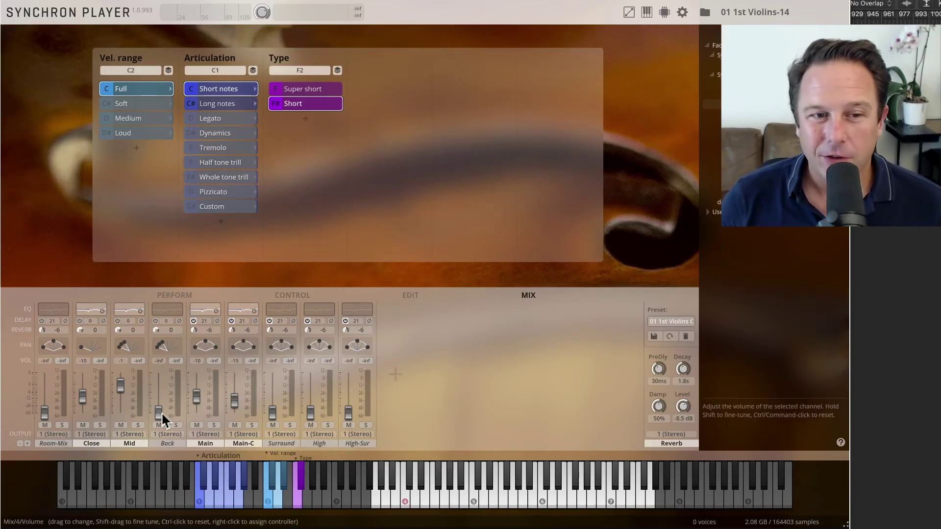
pyautogui.doubleClick(134, 348)
pyautogui.moveTo(251, 270); pyautogui.dragTo(294, 177)
pyautogui.moveTo(248, 254); pyautogui.dragTo(126, 202)
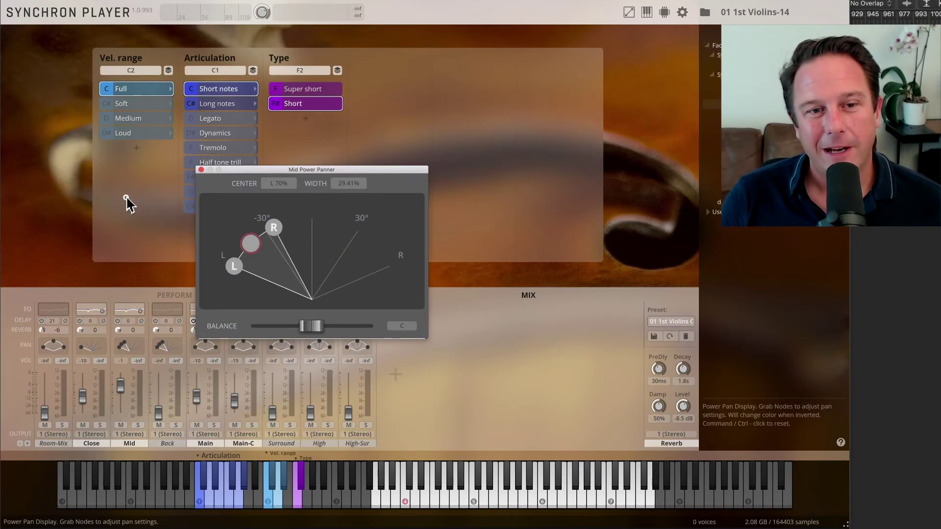
pyautogui.click(201, 170)
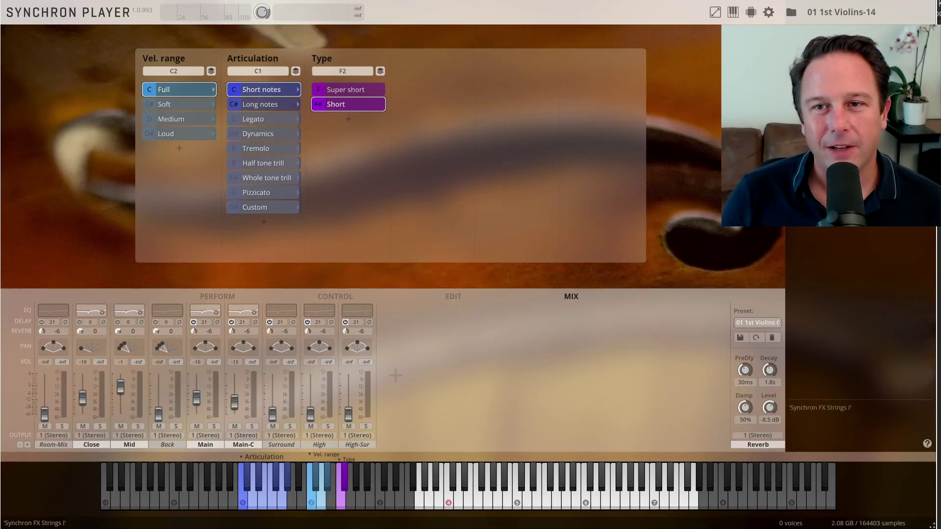
pyautogui.click(733, 13)
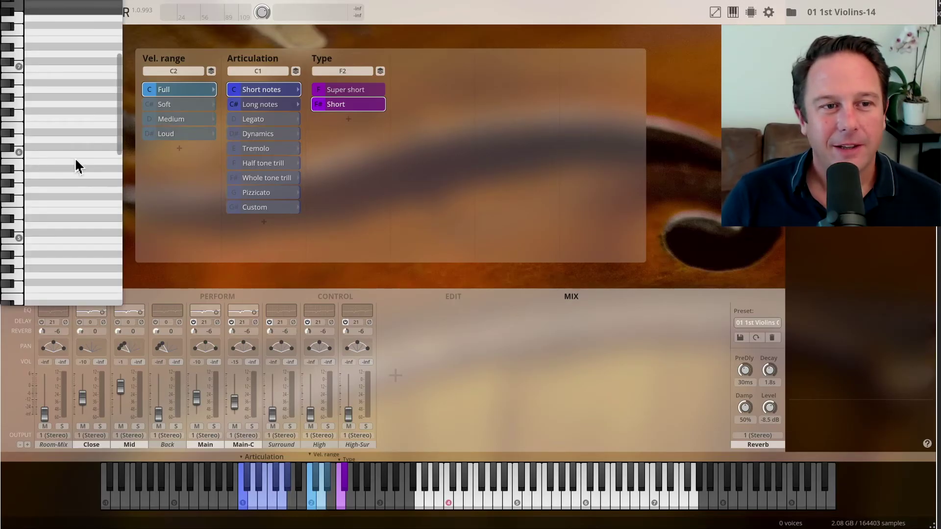
pyautogui.scroll(-6, 83, 167)
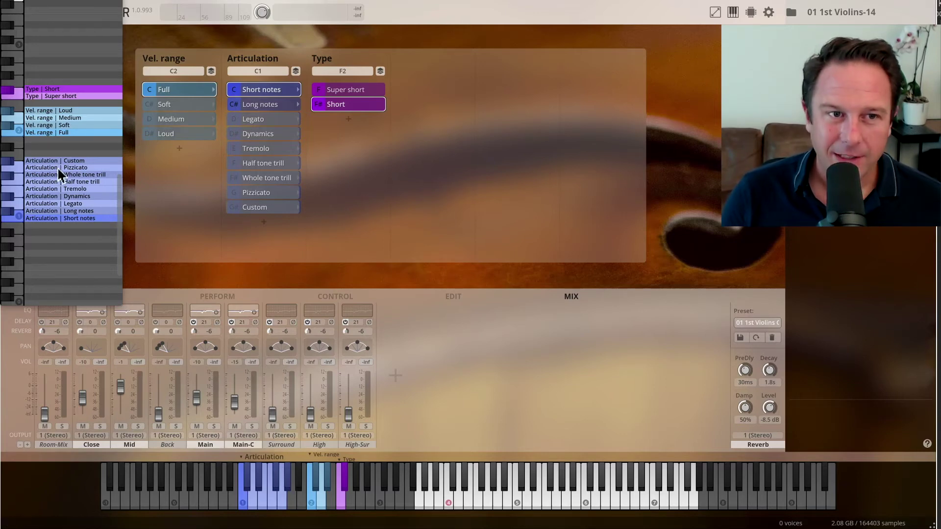
pyautogui.moveTo(58, 5); pyautogui.dragTo(672, 139)
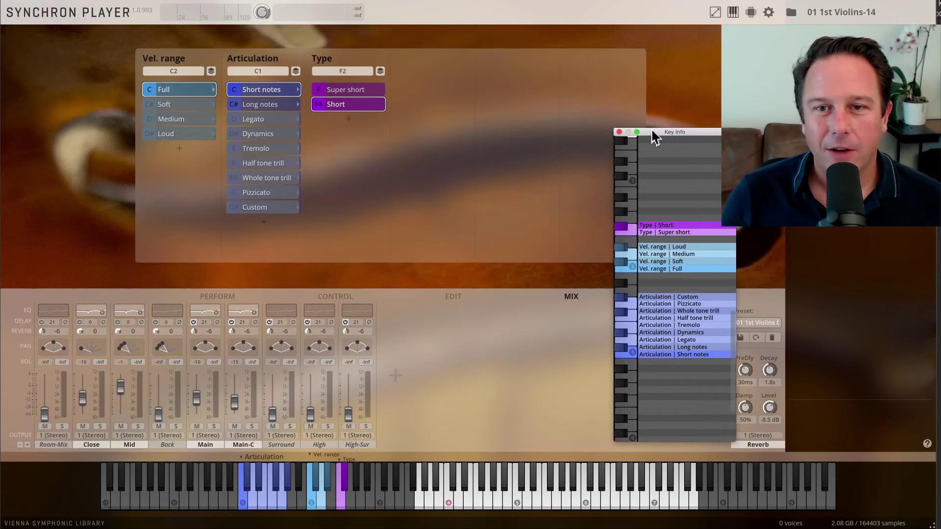
pyautogui.moveTo(654, 133); pyautogui.dragTo(429, 48)
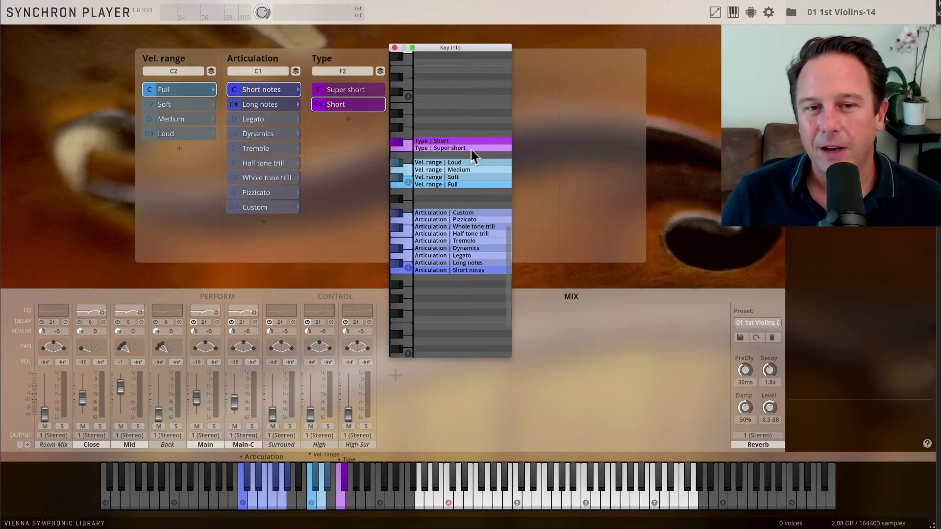
pyautogui.scroll(2, 473, 156)
pyautogui.scroll(8, 471, 149)
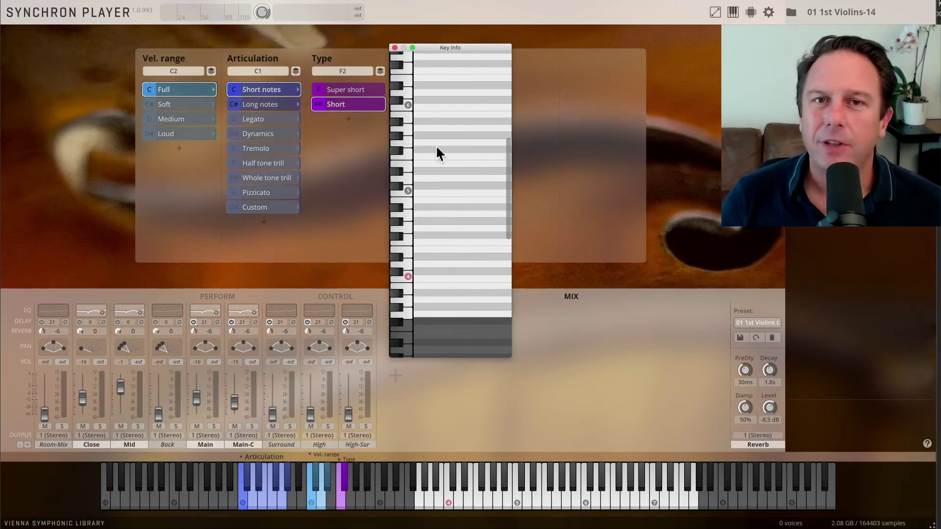
pyautogui.click(395, 49)
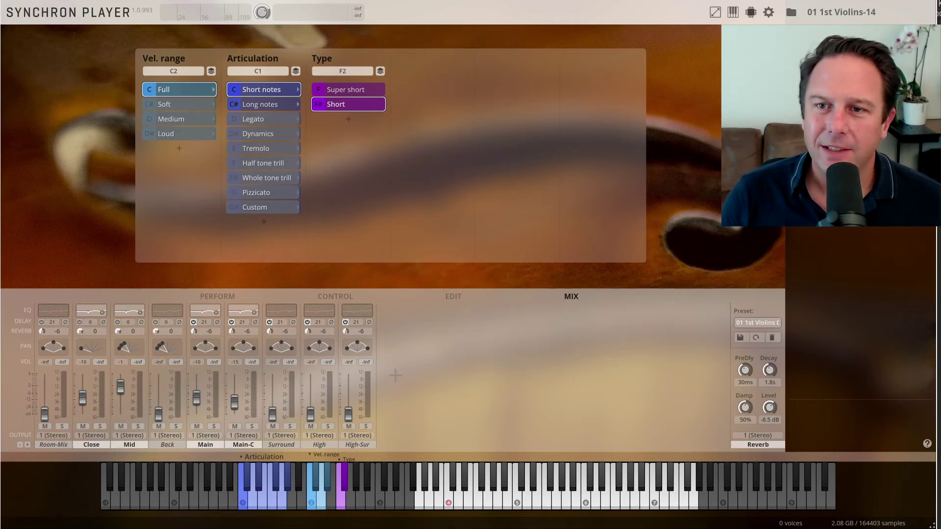
pyautogui.click(753, 15)
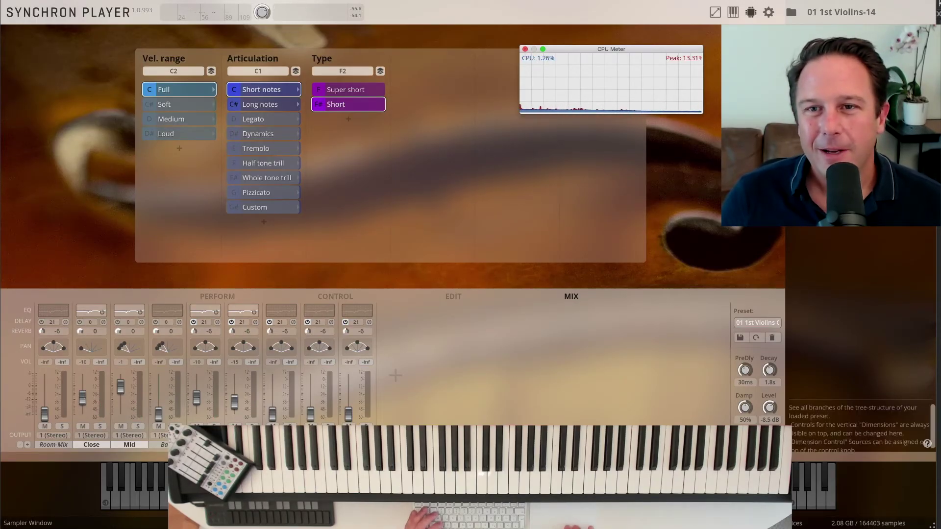
pyautogui.click(525, 49)
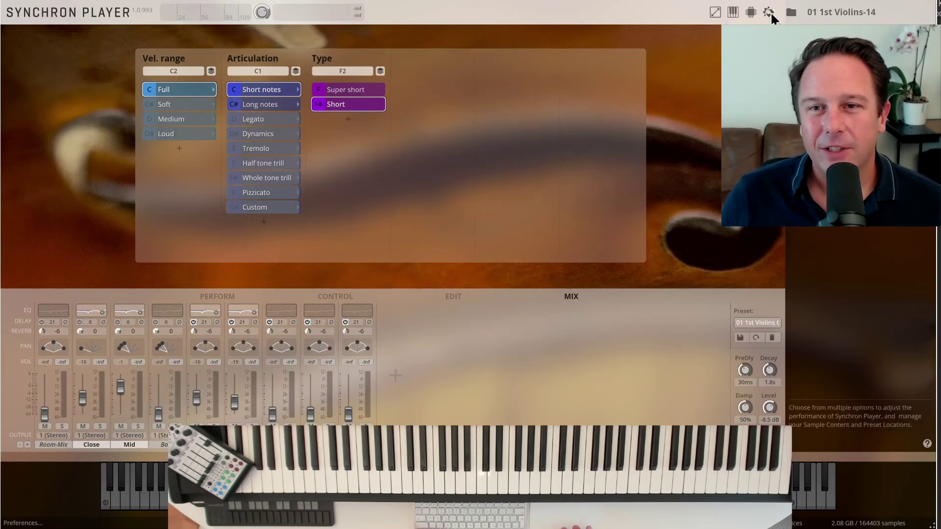
# Step: Open preferences, view the Interface and Engine pages, and expand the Default Preload Size list
pyautogui.click(770, 14)
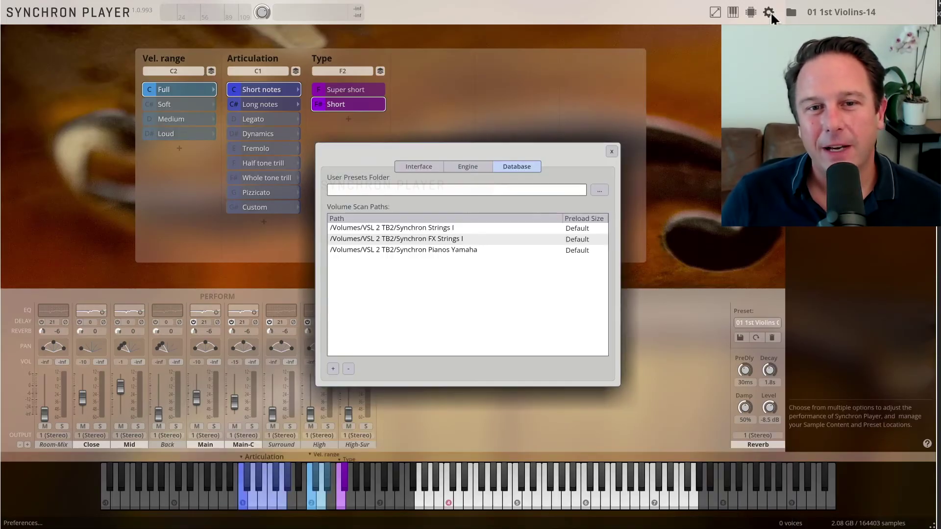
pyautogui.click(422, 167)
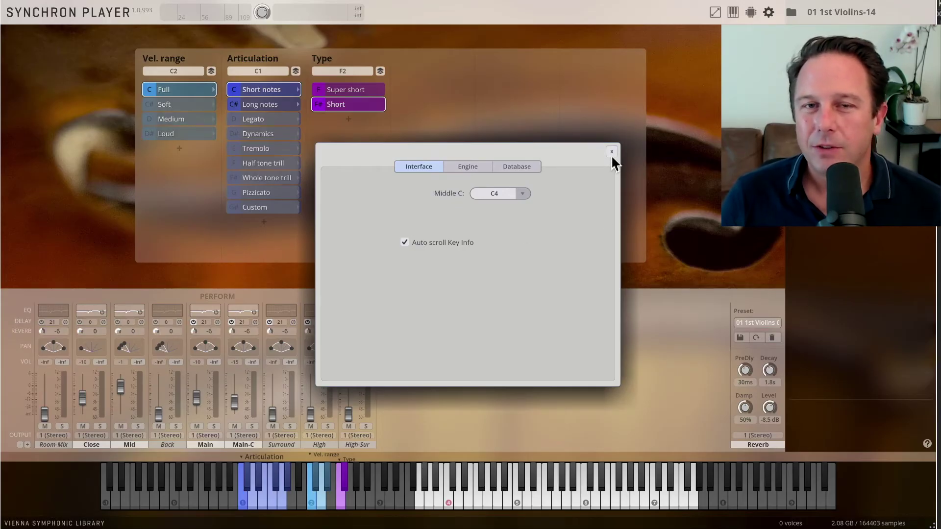
pyautogui.click(479, 169)
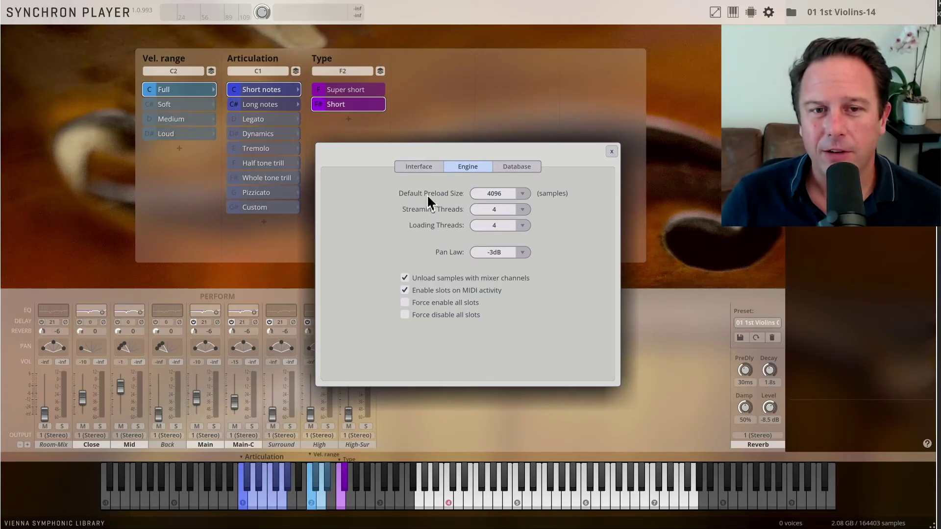
pyautogui.click(510, 194)
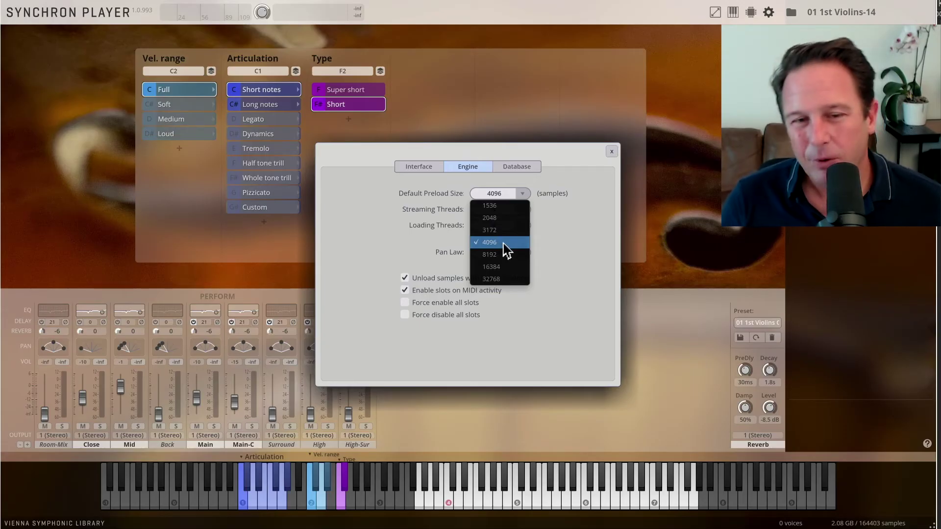
# Step: Leave Default Preload Size at 4096 samples and toggle Force enable all slots on, then off
pyautogui.click(502, 243)
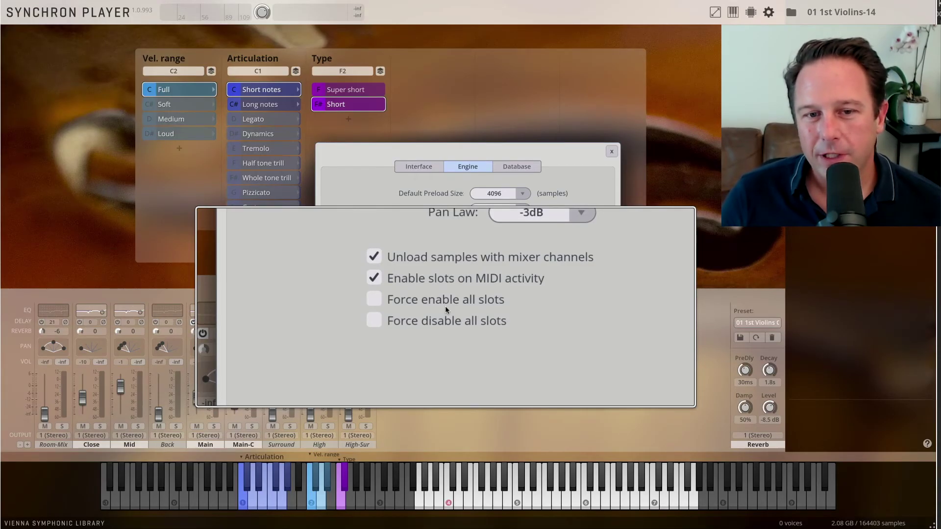
pyautogui.click(375, 300)
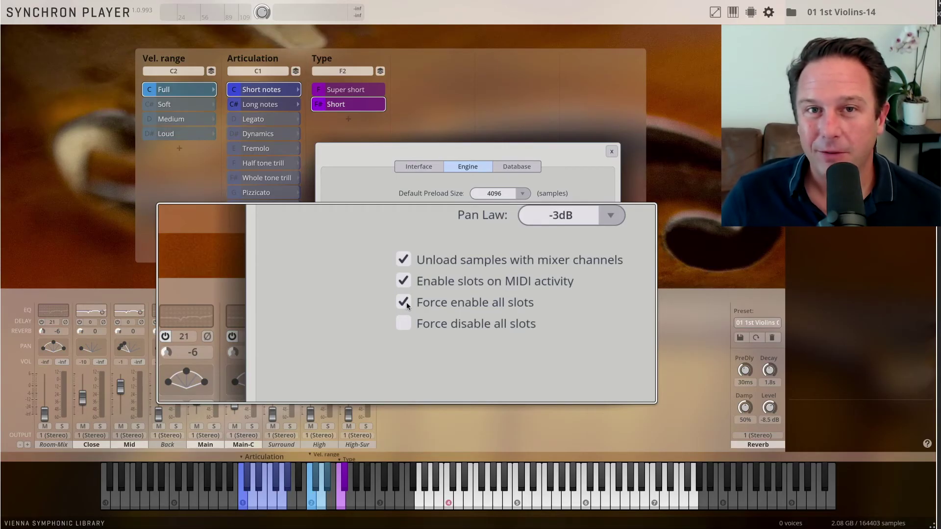
pyautogui.click(407, 302)
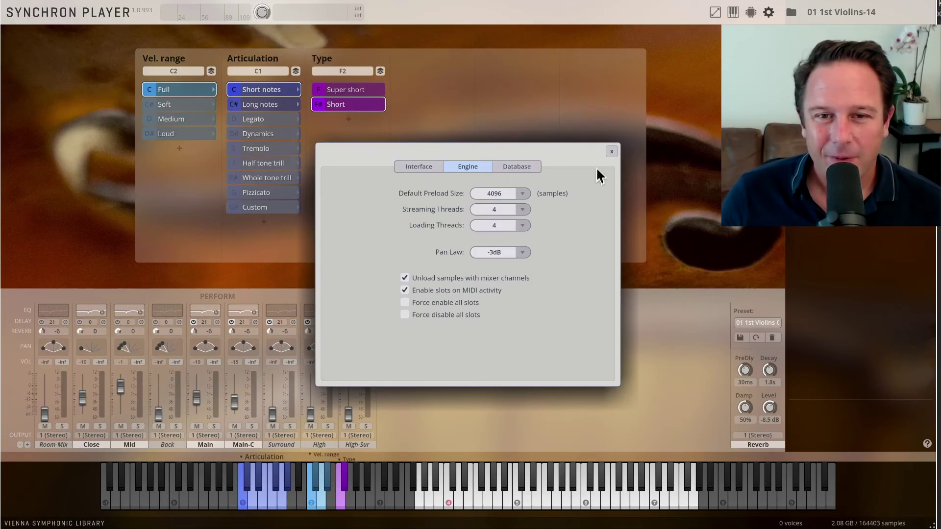
# Step: On the Database page, select the Synchron Strings I scan path and cancel adding a new path
pyautogui.click(524, 168)
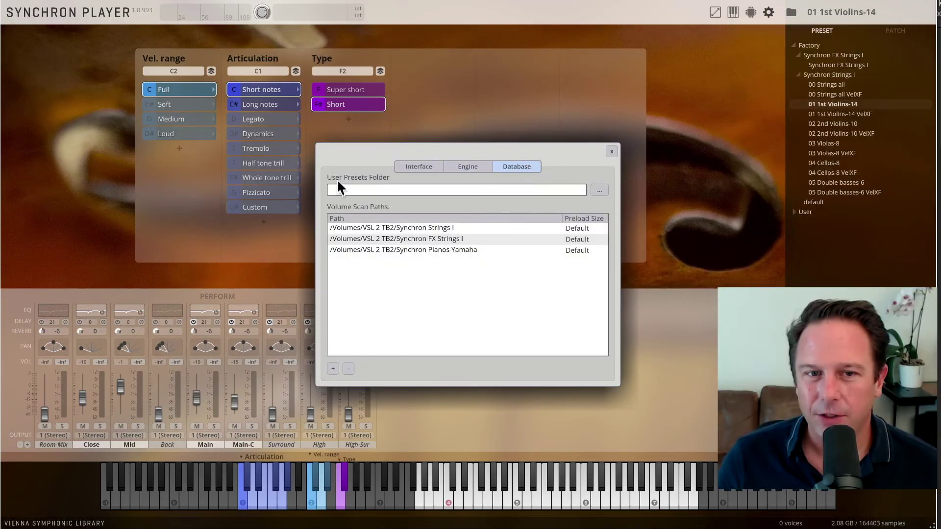
pyautogui.moveTo(899, 223)
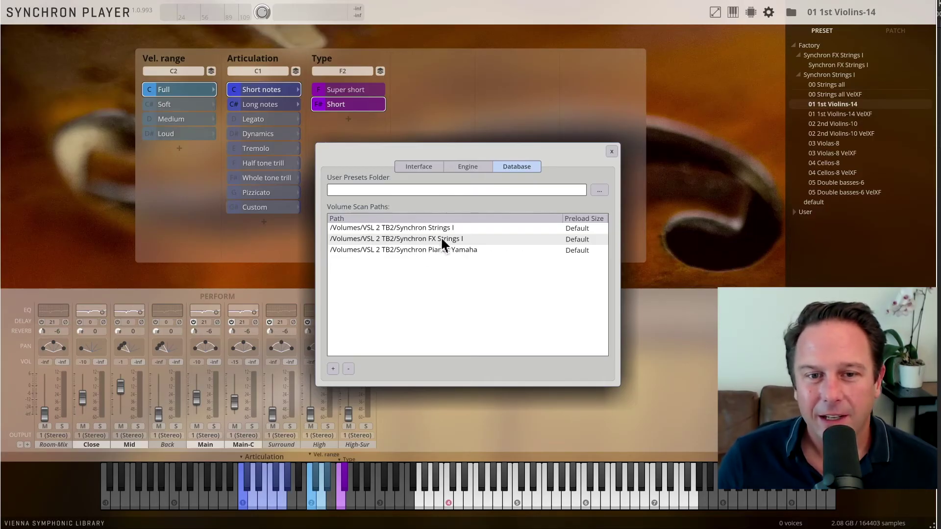
pyautogui.click(429, 231)
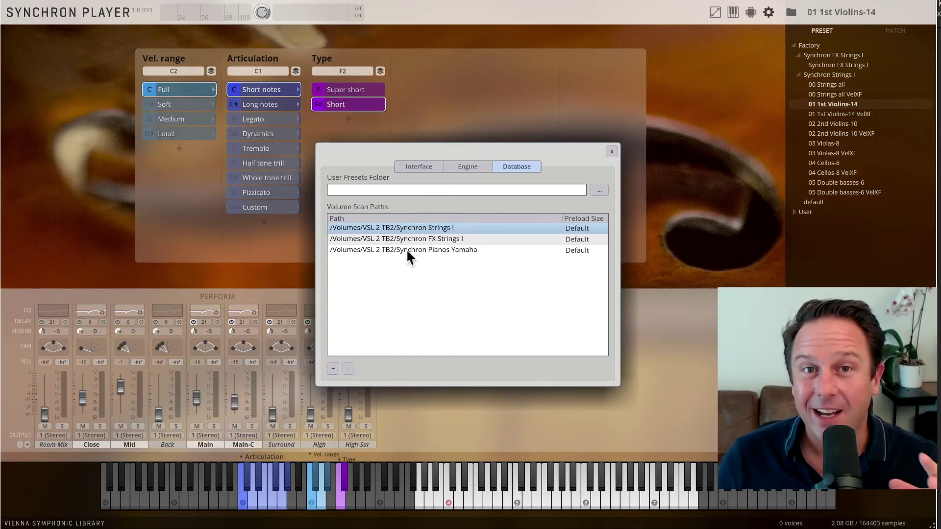
pyautogui.click(333, 368)
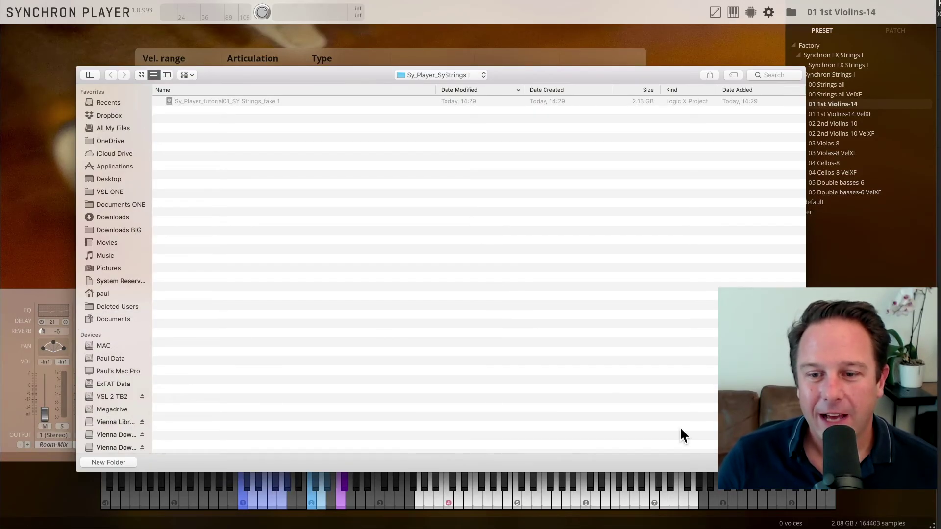
pyautogui.click(737, 463)
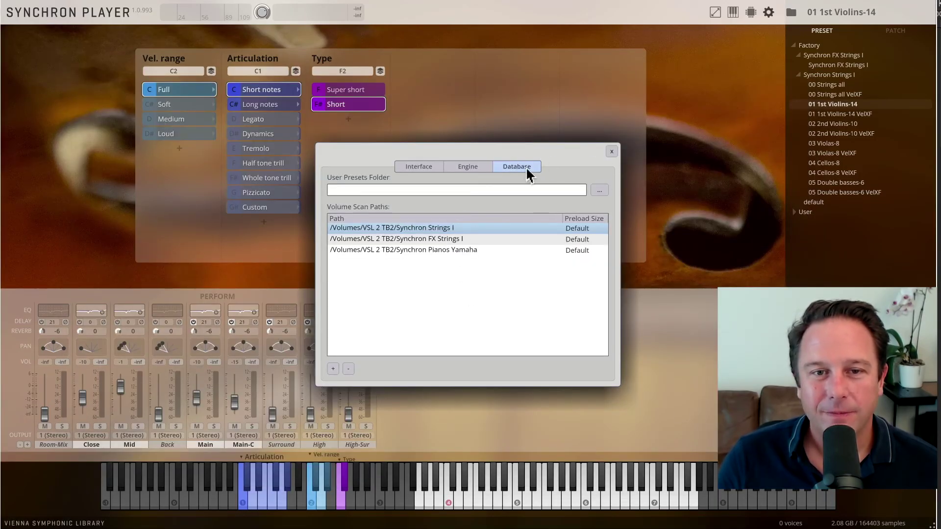
# Step: Close Preferences from the interface page, then hide and reshow the Synchron Strings I preset browser
pyautogui.click(413, 167)
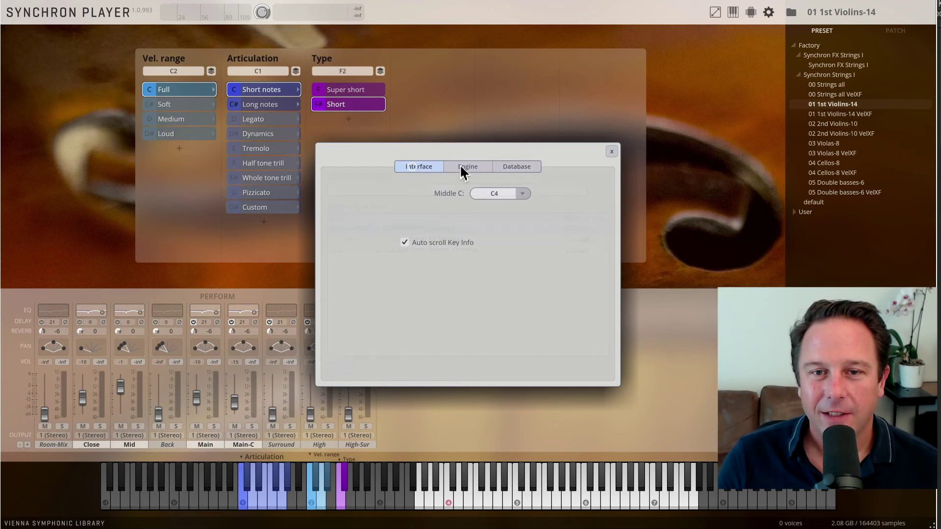
pyautogui.click(611, 152)
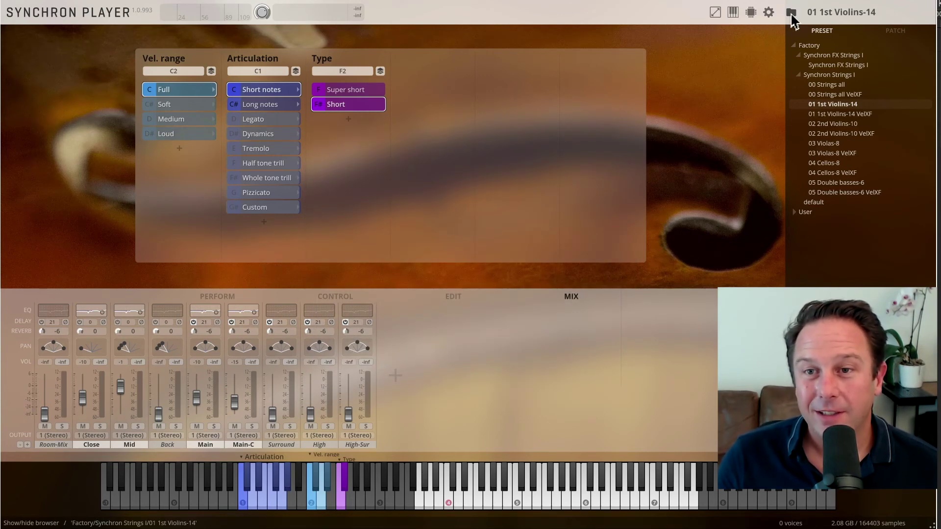
pyautogui.click(791, 13)
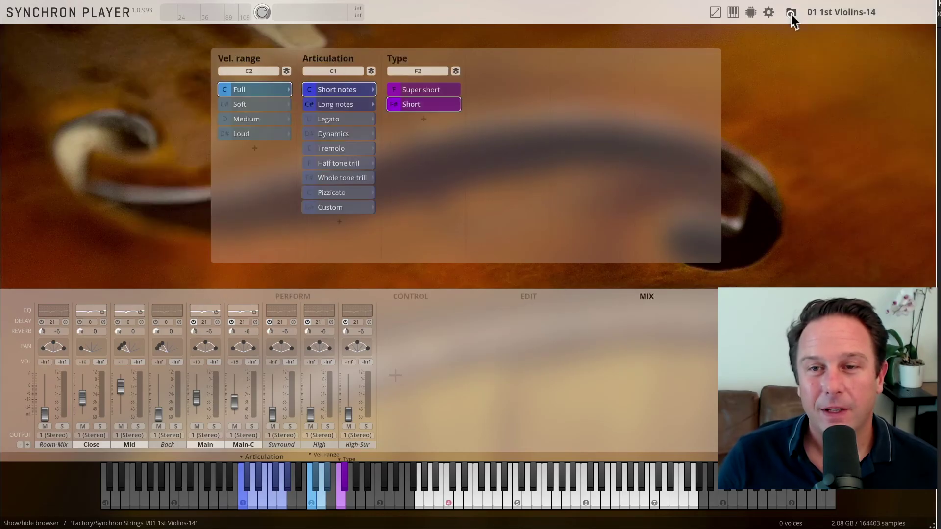
pyautogui.click(792, 13)
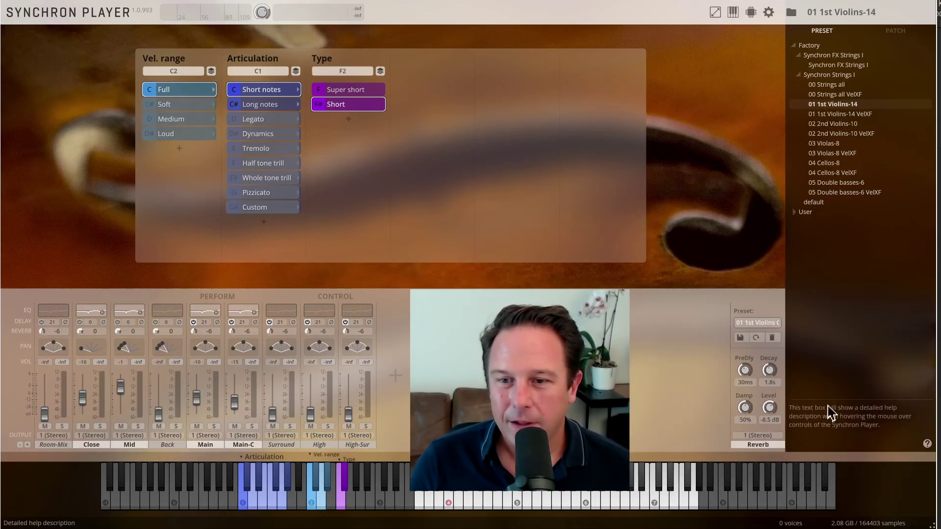
pyautogui.moveTo(750, 371)
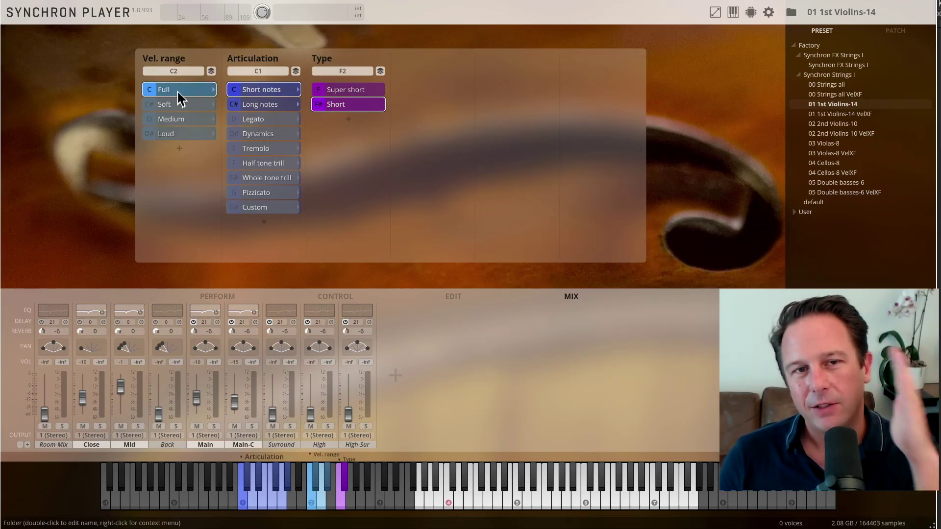
# Step: Select the Legato articulation with XF vib regular vibrato and Auto-speed legato type
pyautogui.click(260, 119)
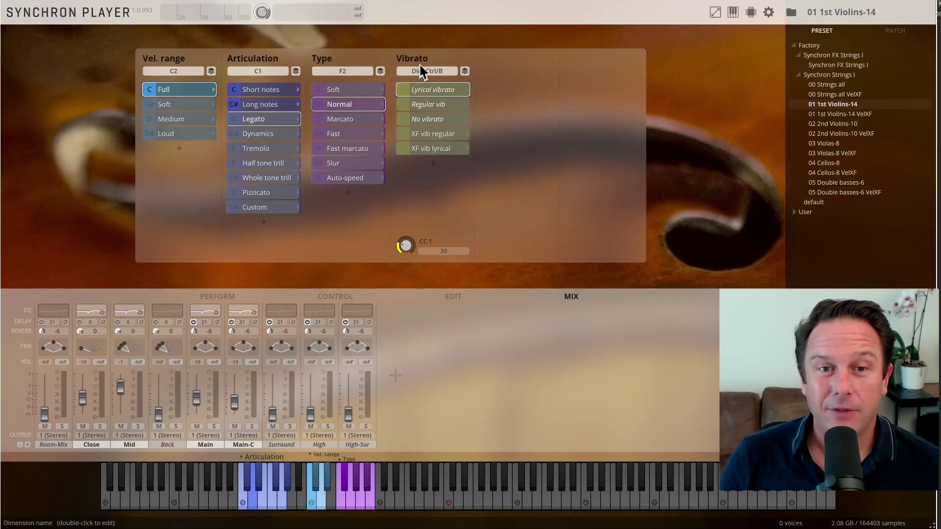
pyautogui.click(432, 137)
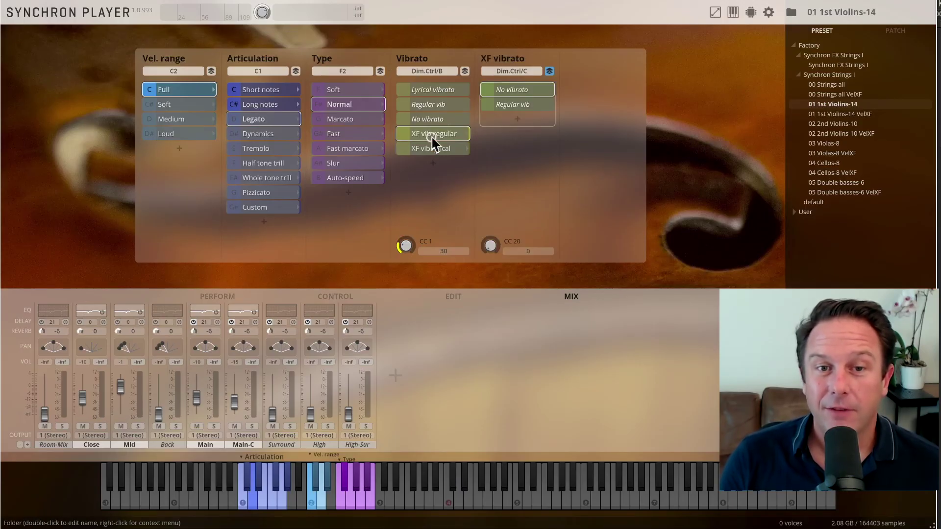
pyautogui.click(348, 179)
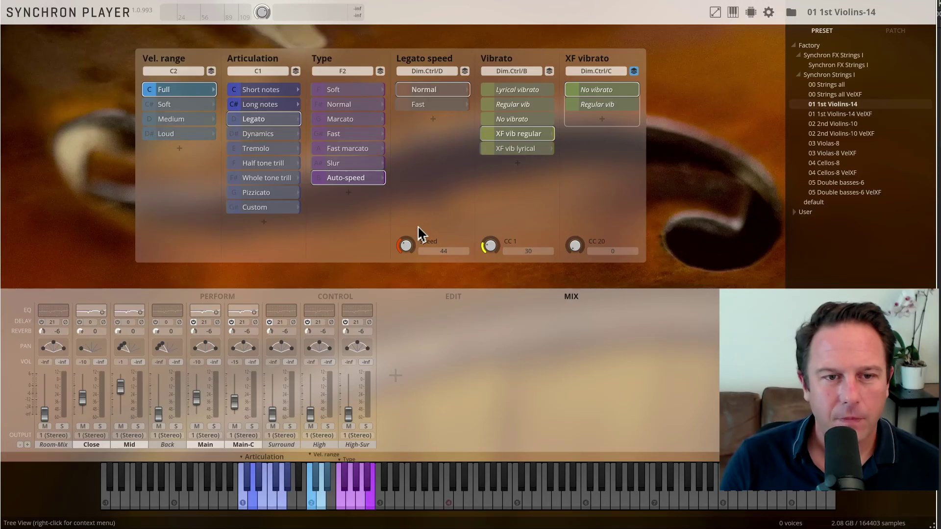
# Step: Go from the Perform sliders to the Control mapping list and bend the Master Volume (CC 7) curve
pyautogui.click(214, 297)
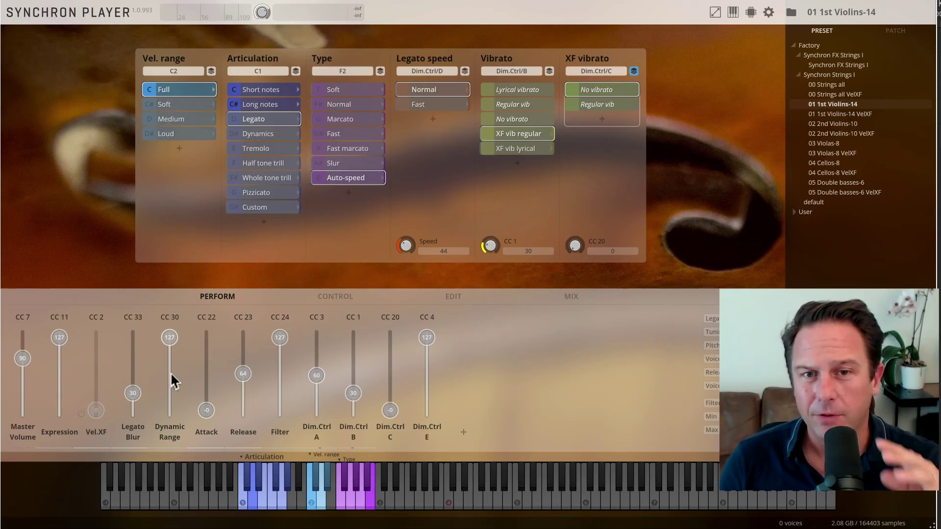
pyautogui.click(333, 298)
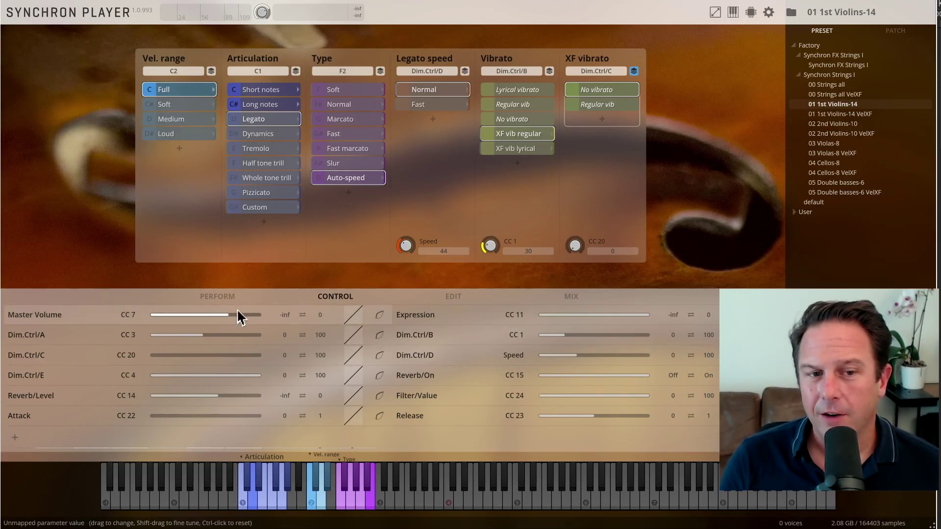
pyautogui.moveTo(357, 319)
pyautogui.mouseDown()
pyautogui.moveTo(332, 298)
pyautogui.moveTo(359, 330)
pyautogui.mouseUp()
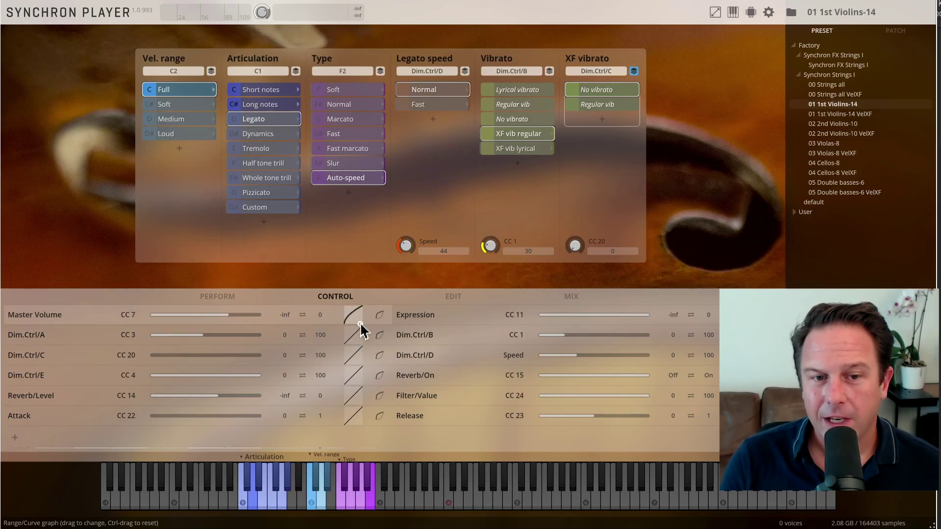
# Step: On the Edit page, set legato type to Fast marcato (via Slur) with No vibrato crossfade
pyautogui.click(457, 295)
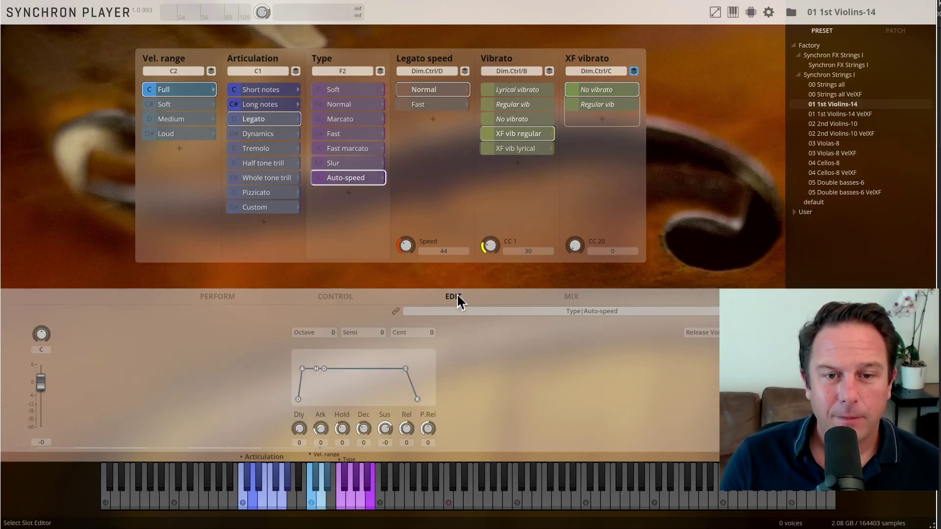
pyautogui.click(336, 164)
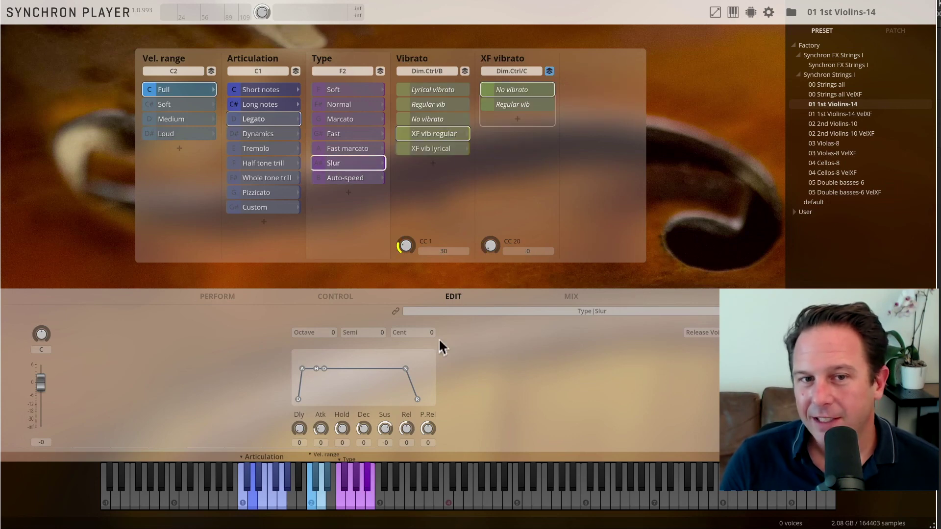
pyautogui.click(337, 149)
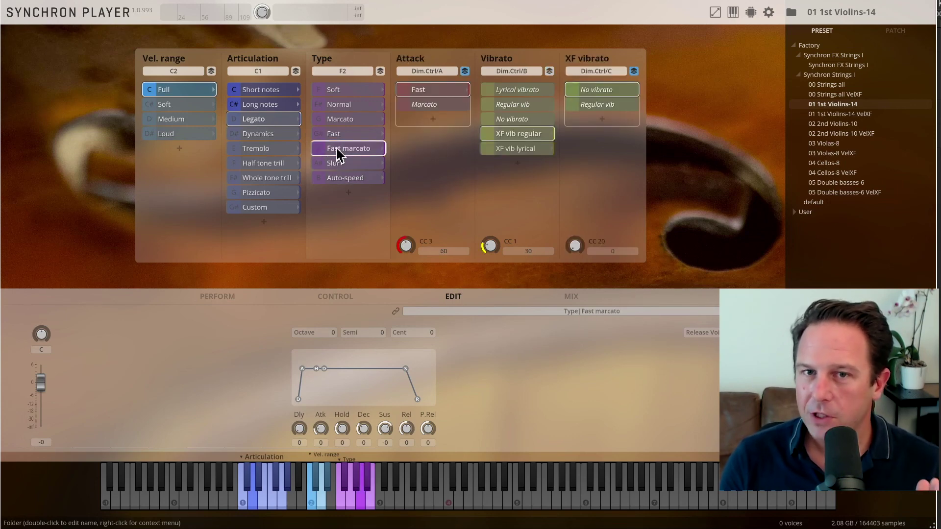
pyautogui.click(594, 90)
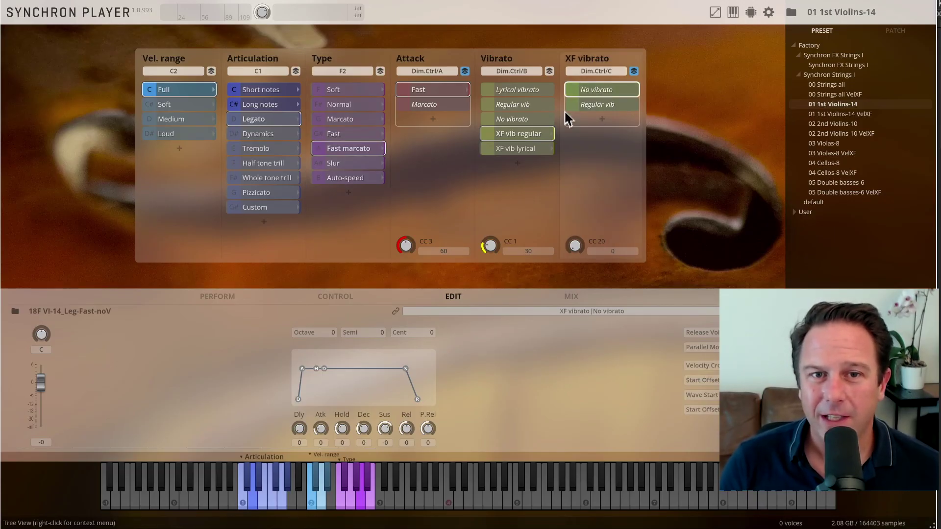
# Step: On the Mix page, toggle Main off and on, High on and off, and turn High-Sur off
pyautogui.click(573, 298)
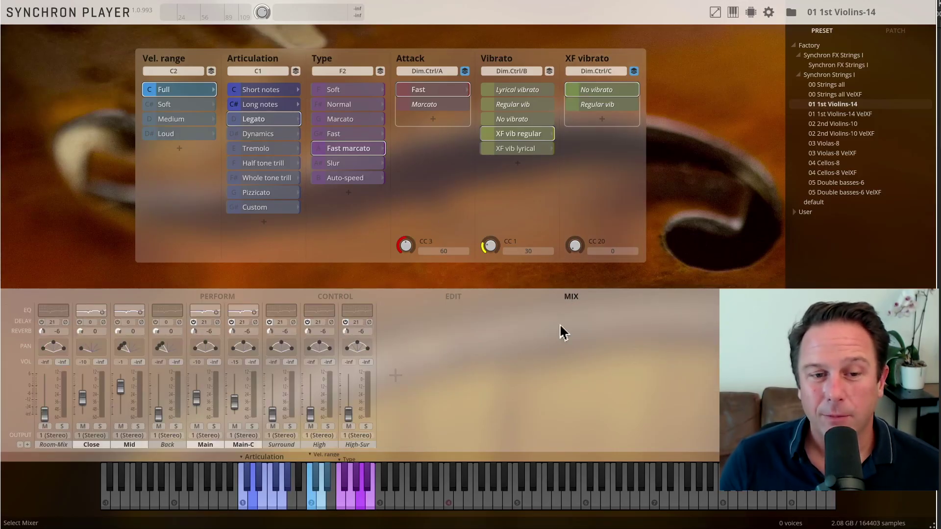
pyautogui.click(205, 445)
pyautogui.click(207, 445)
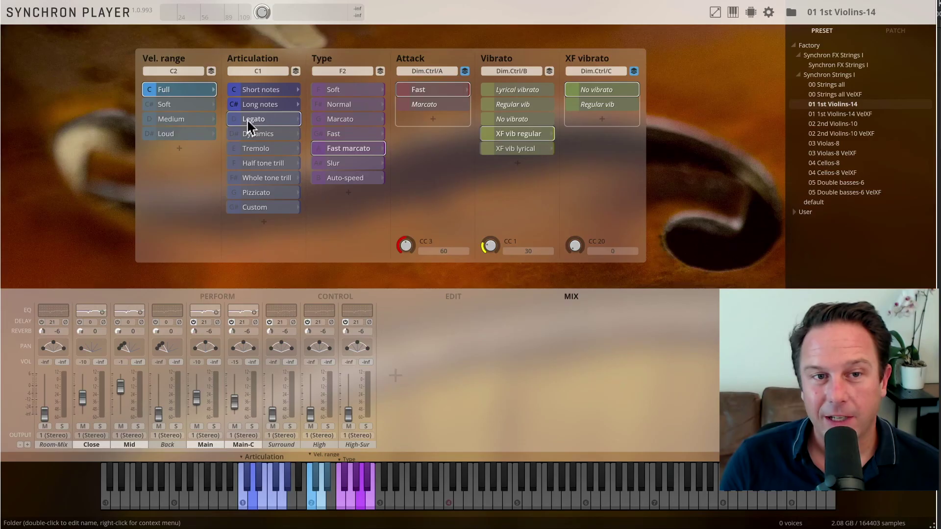
pyautogui.click(327, 447)
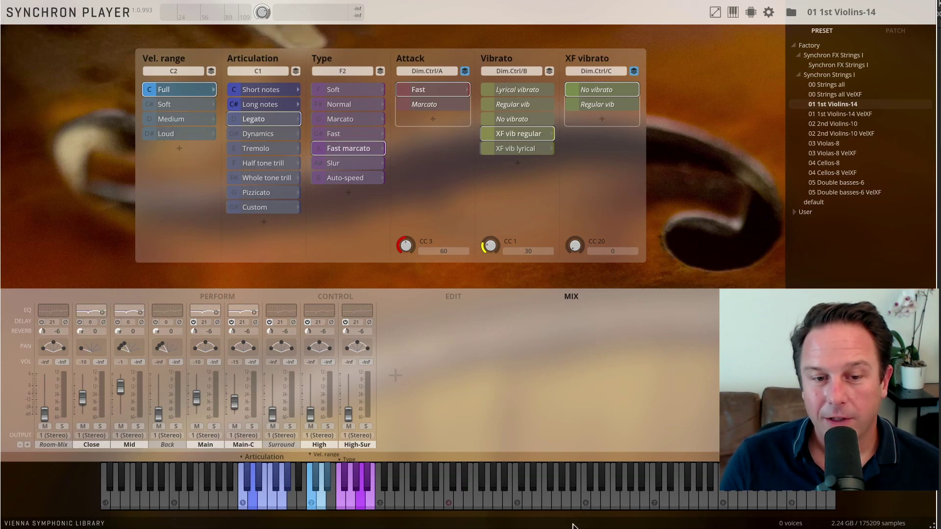
pyautogui.click(320, 445)
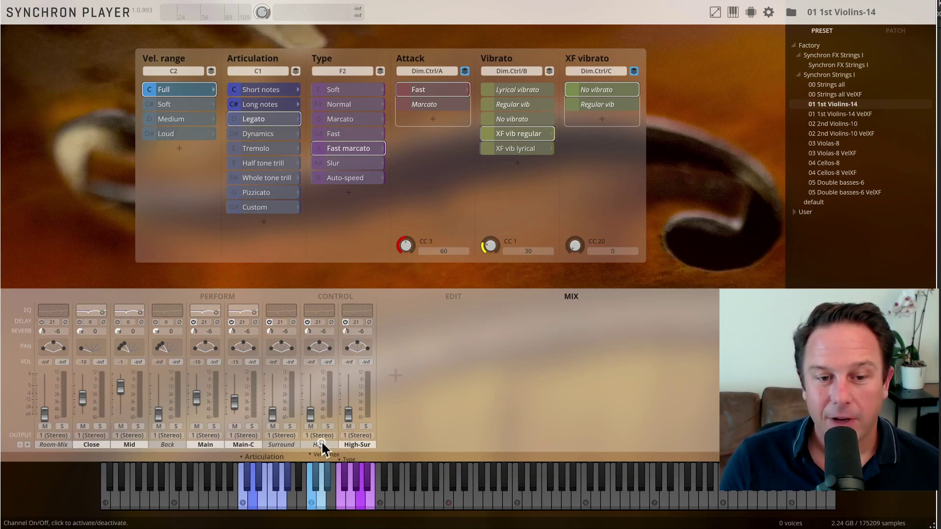
pyautogui.click(354, 446)
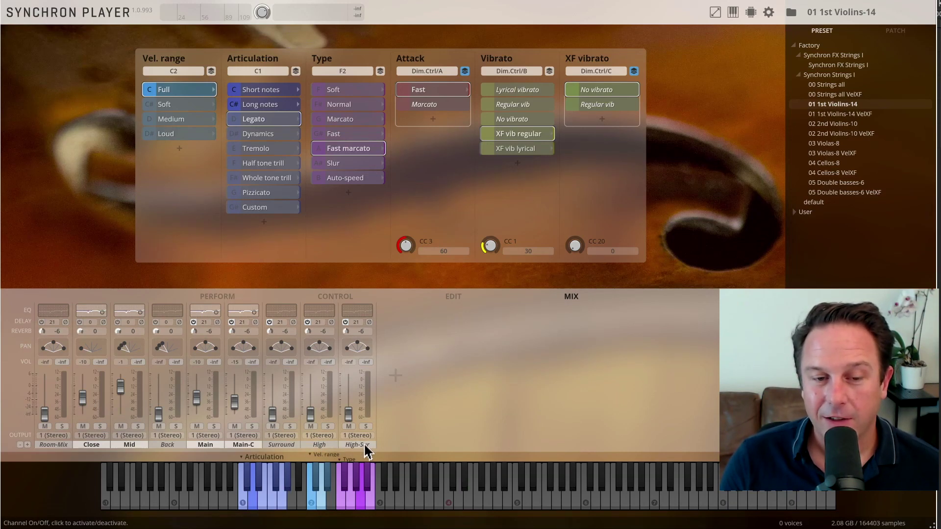
pyautogui.click(768, 12)
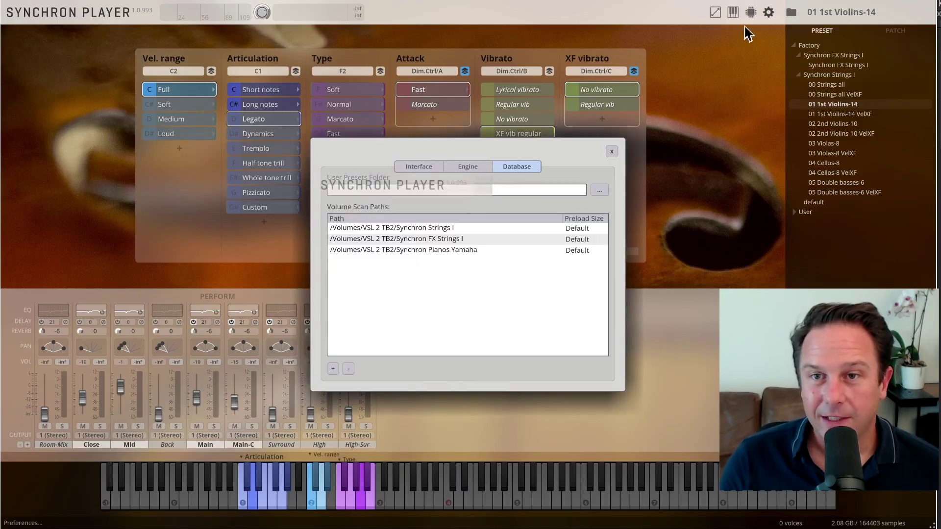
pyautogui.click(472, 167)
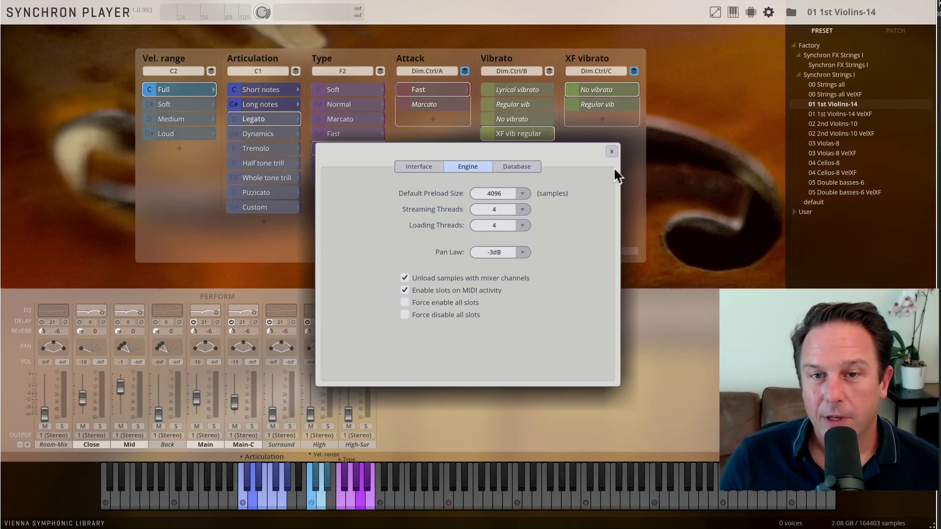
pyautogui.click(612, 151)
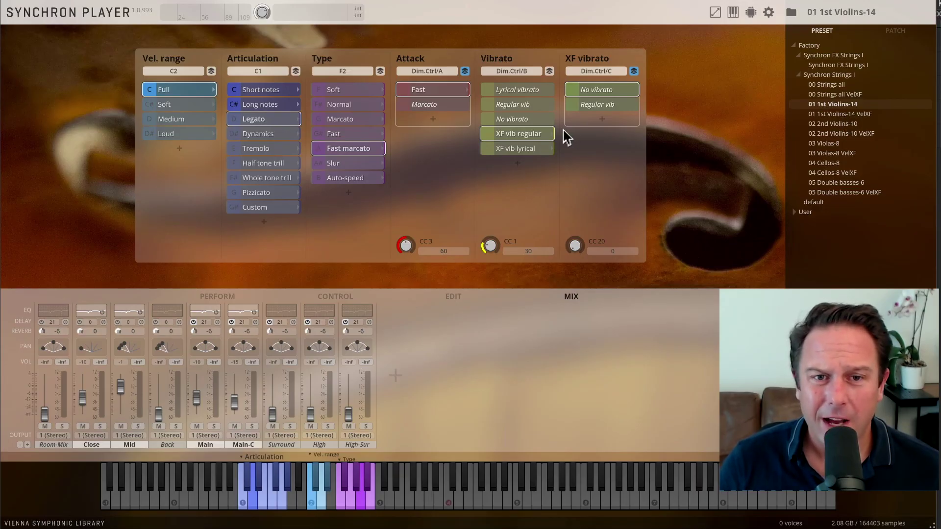
# Step: Add three untitled slots to the Attack column and start renaming the third
pyautogui.click(431, 121)
pyautogui.click(434, 137)
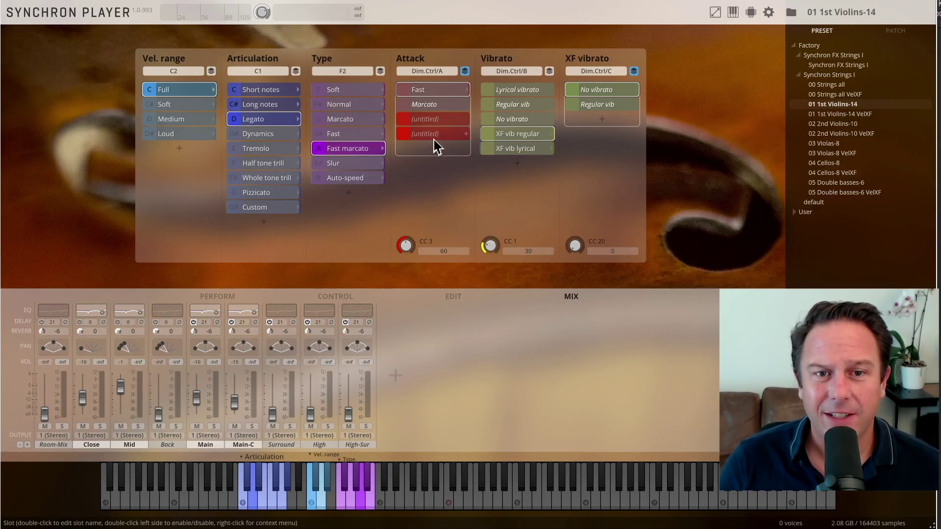
pyautogui.click(433, 150)
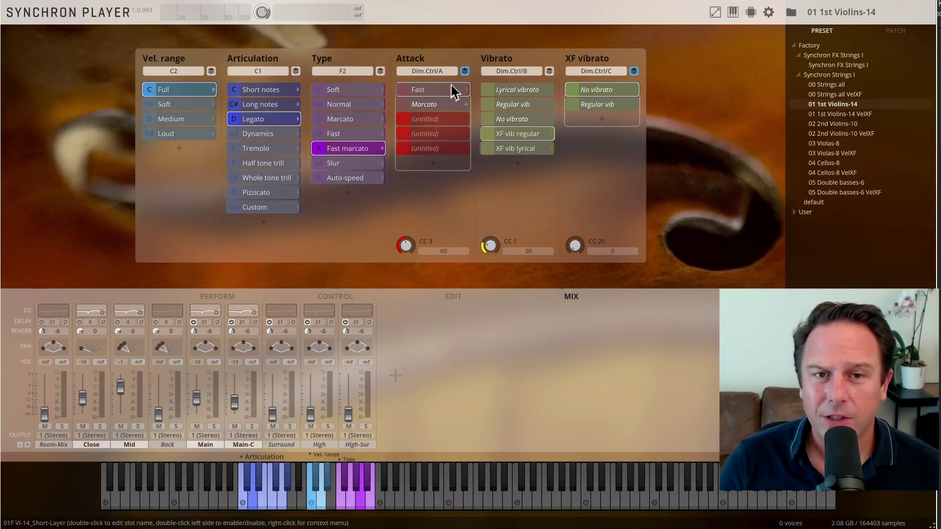
pyautogui.click(431, 150)
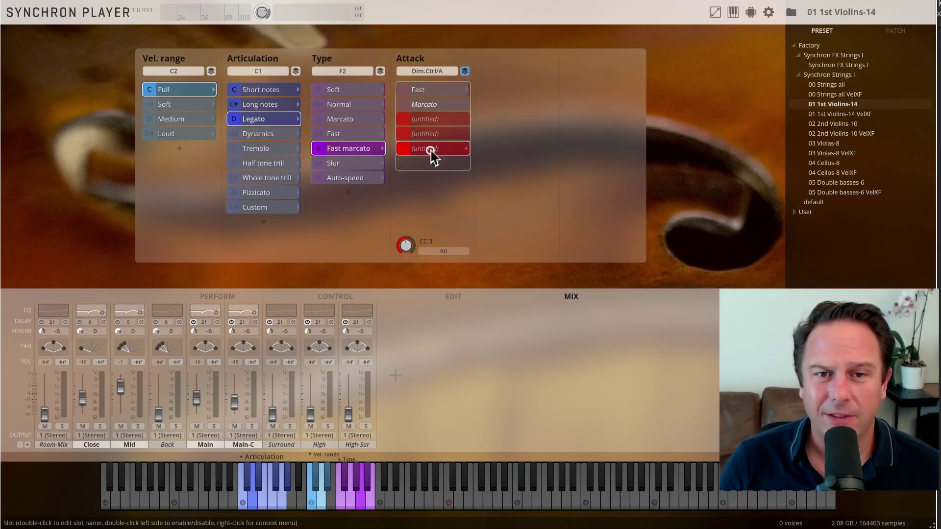
pyautogui.doubleClick(433, 149)
# Step: Add a fourth untitled Attack slot, then delete the third one and confirm
pyautogui.click(434, 163)
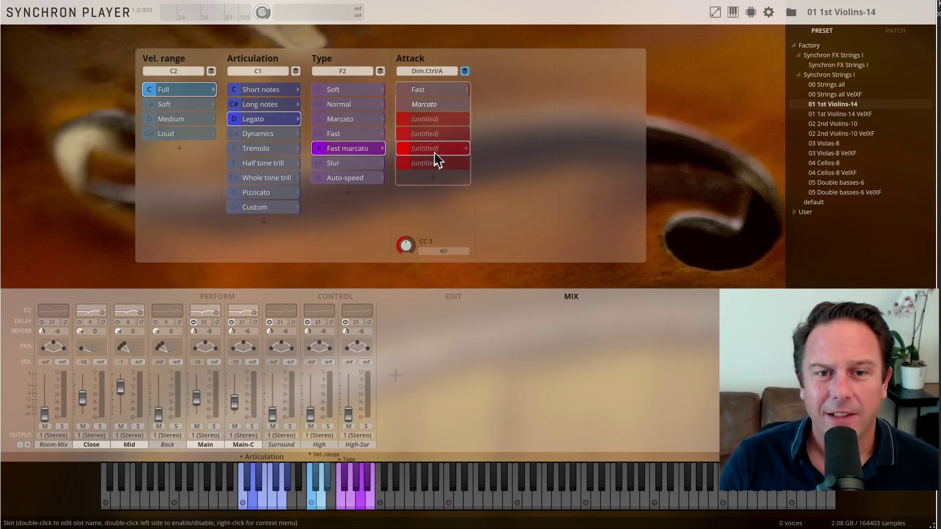
pyautogui.rightClick(435, 152)
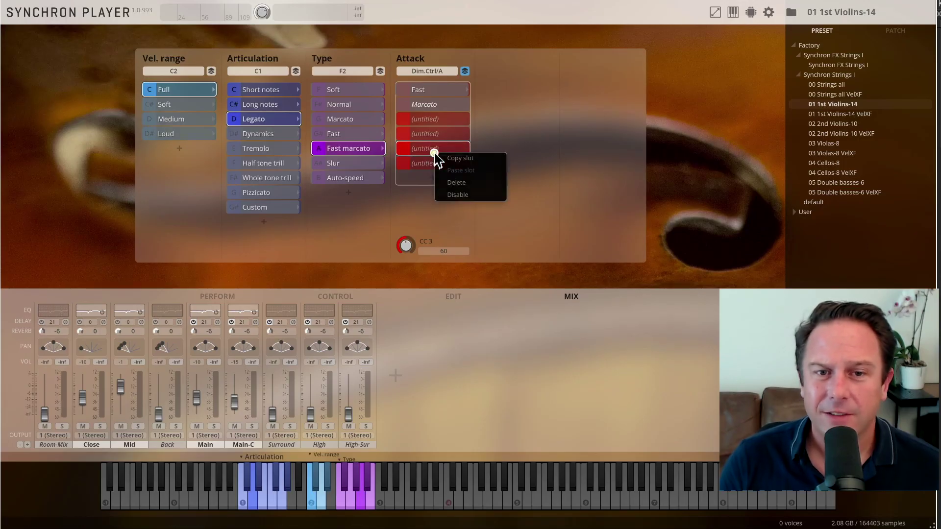
pyautogui.click(452, 183)
pyautogui.click(456, 197)
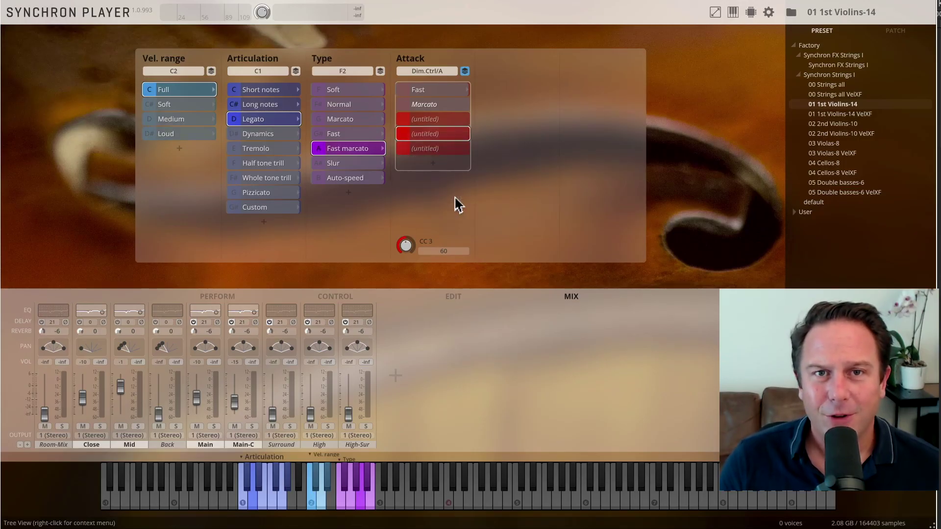